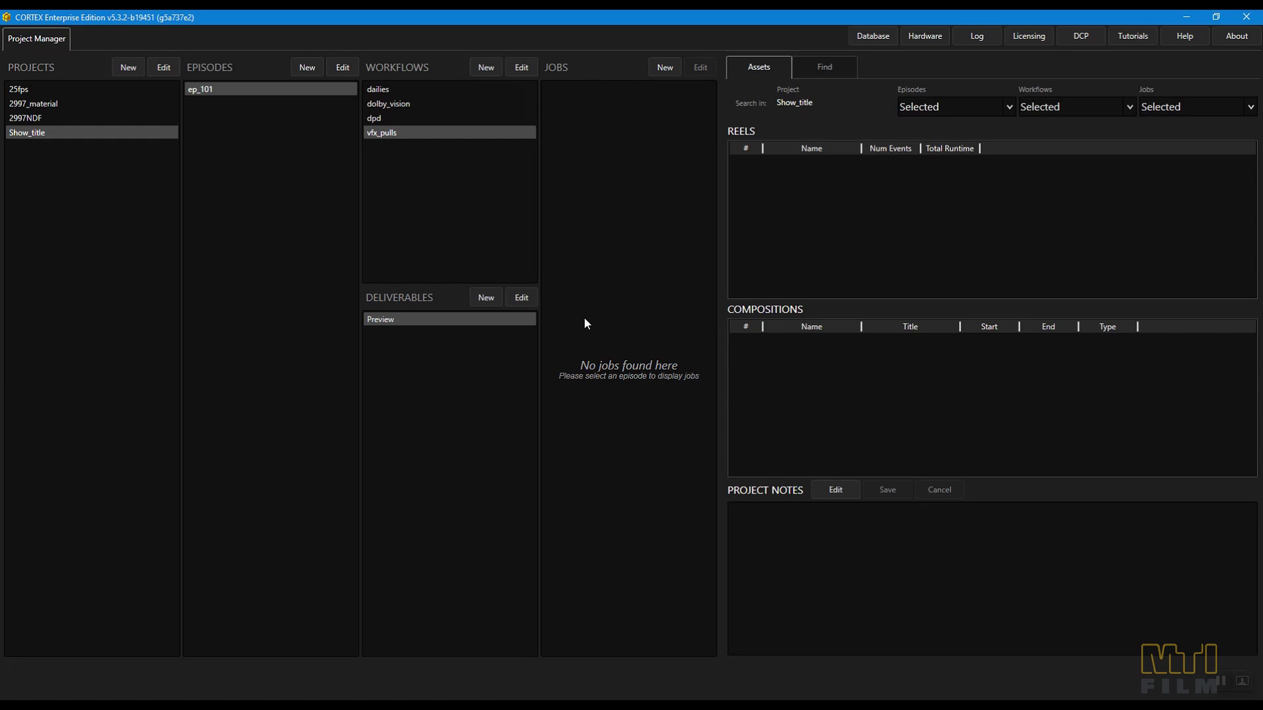
Look at the function key help and the Cortex 5.3 user manual, and close both
left_click(1183, 37)
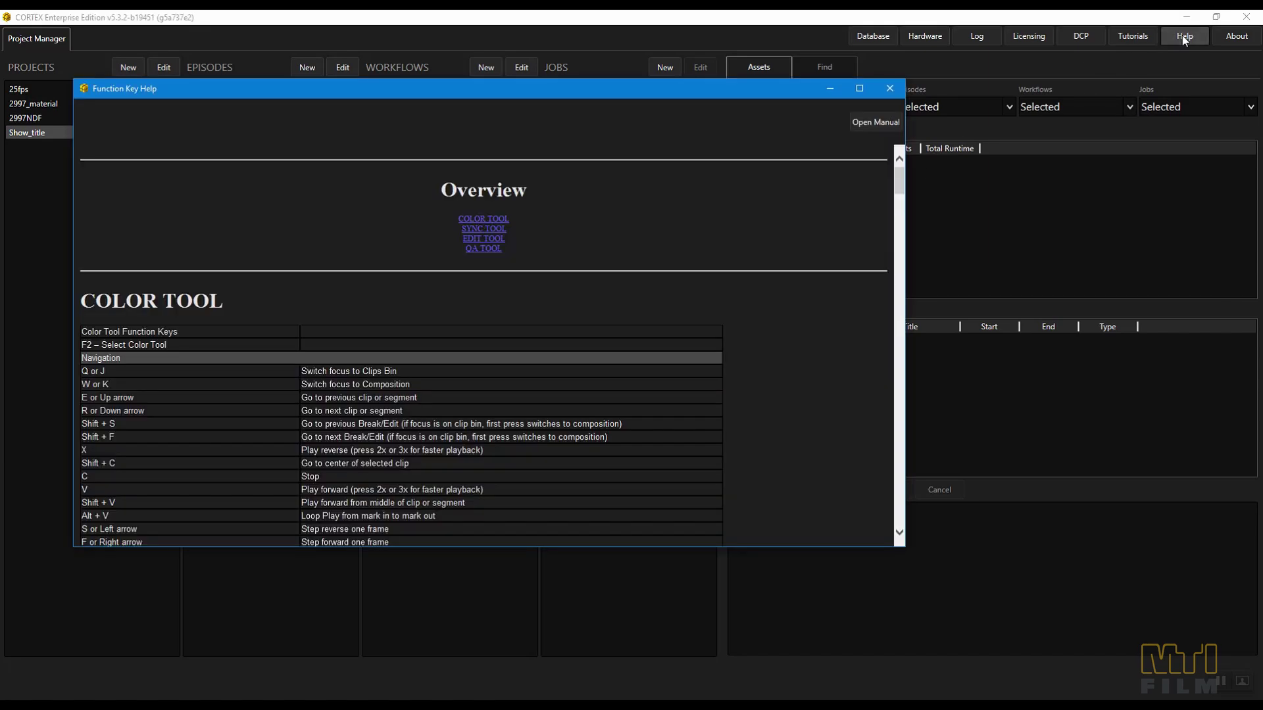
left_click(890, 89)
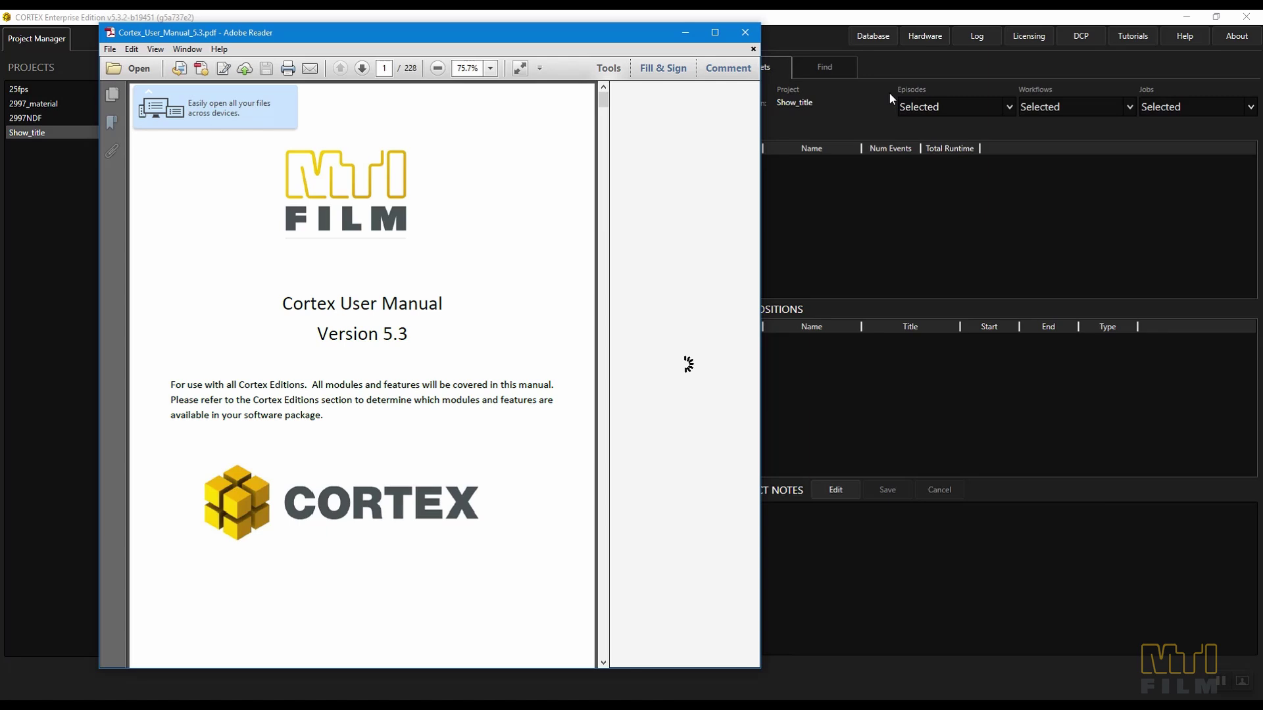
left_click(889, 92)
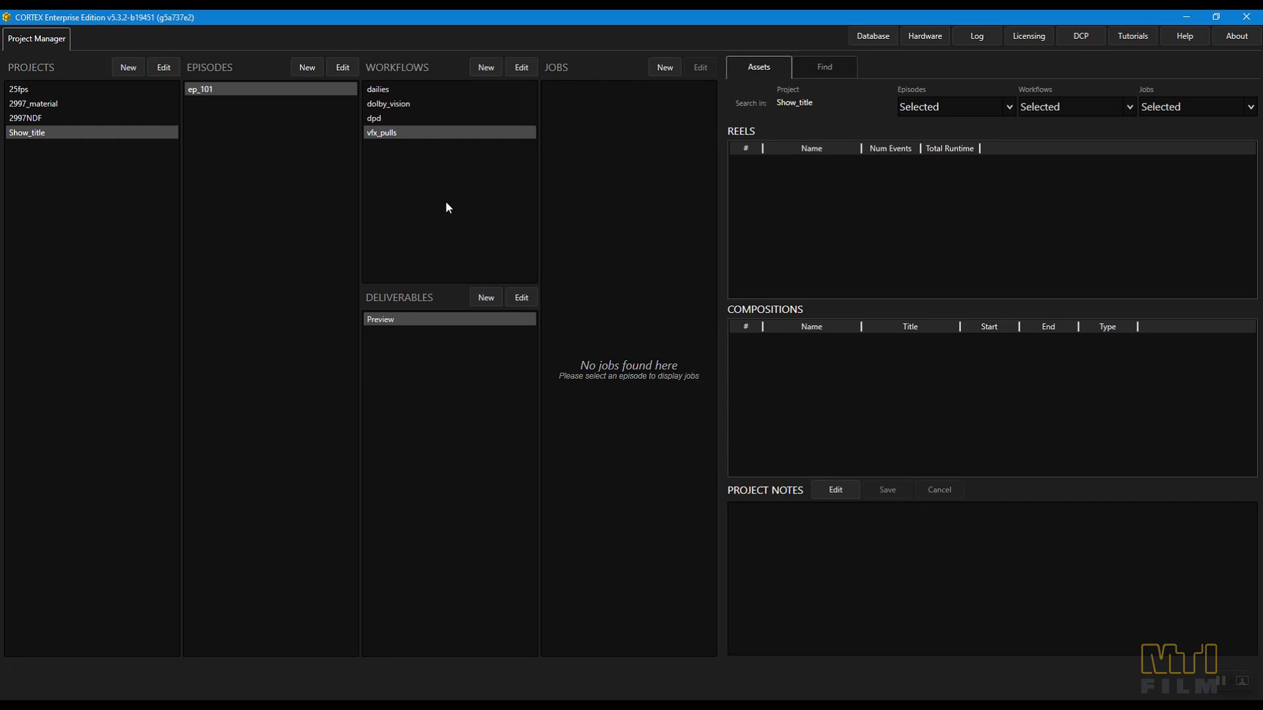
Create a DPX deliverable for the vfx_pulls workflow with {clipname} as its only output filename token
left_click(482, 296)
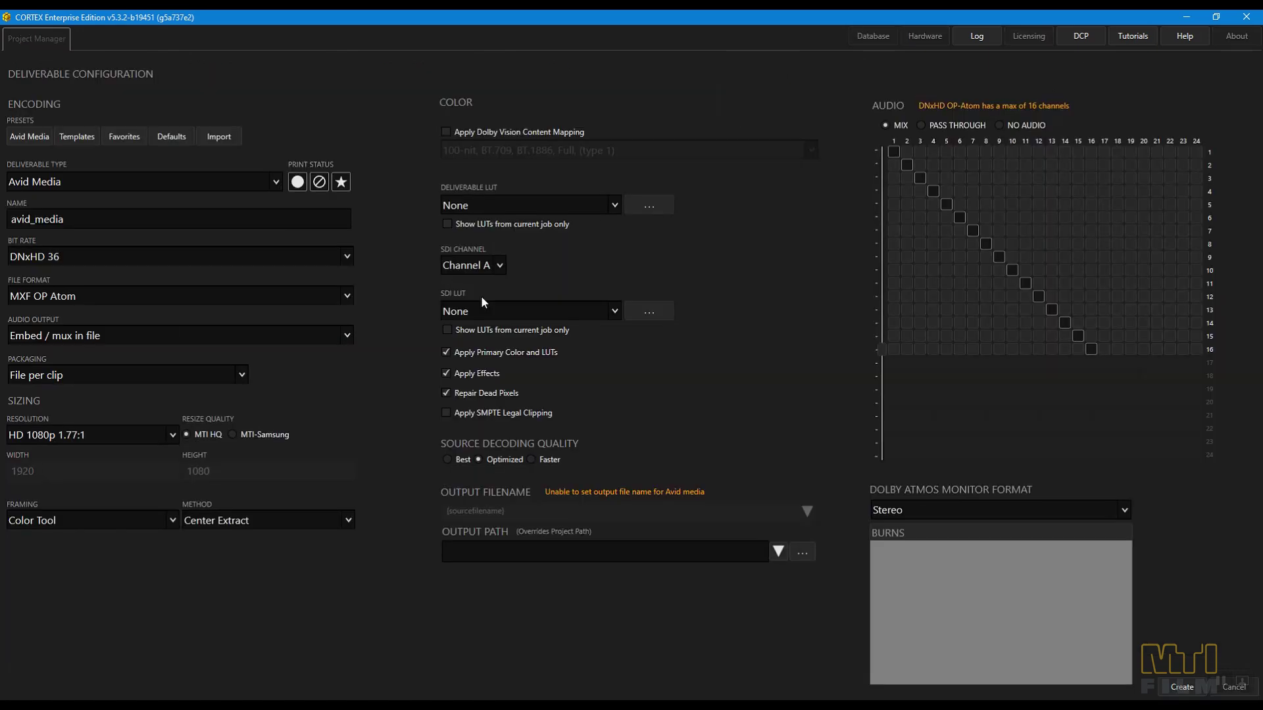
left_click(243, 187)
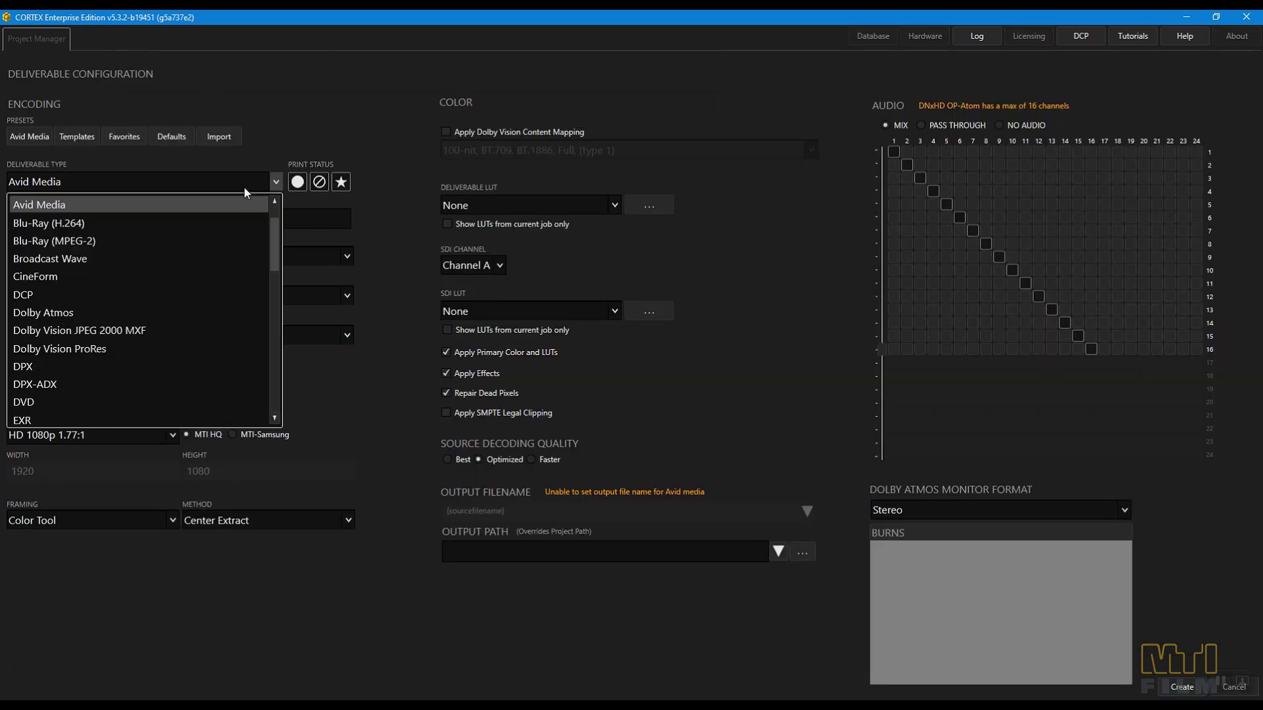
left_click(164, 369)
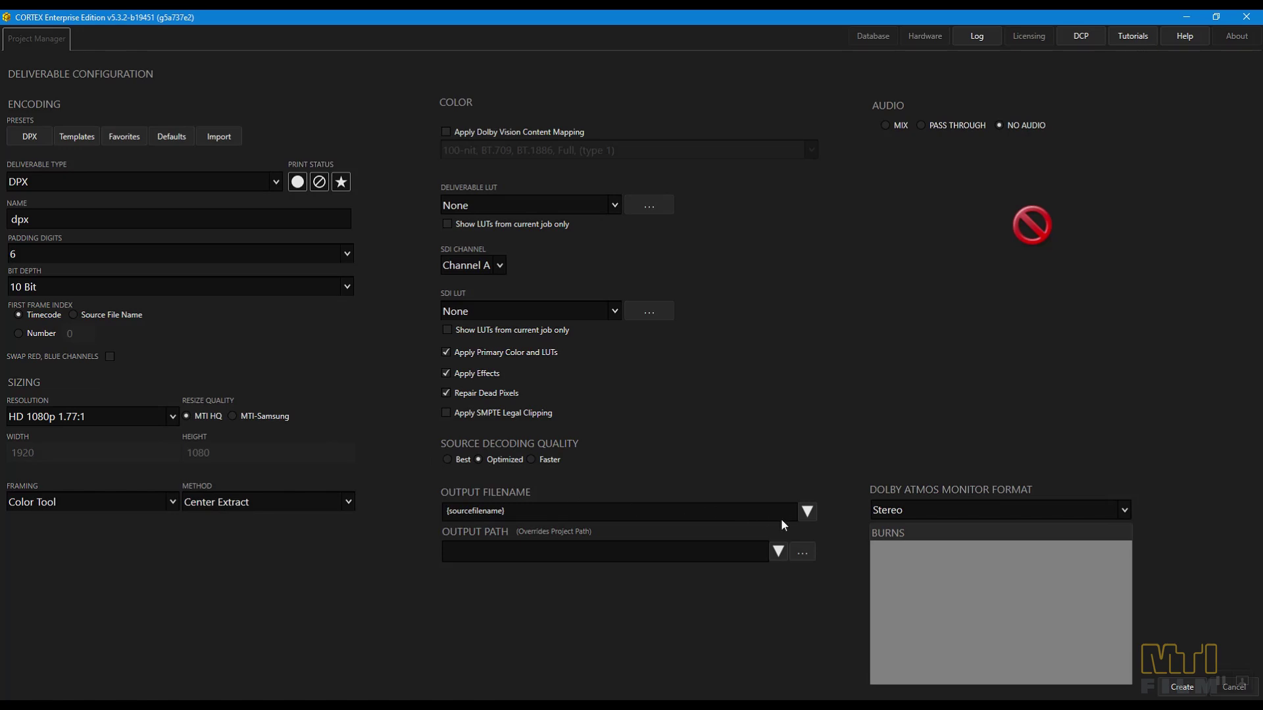
left_click(807, 519)
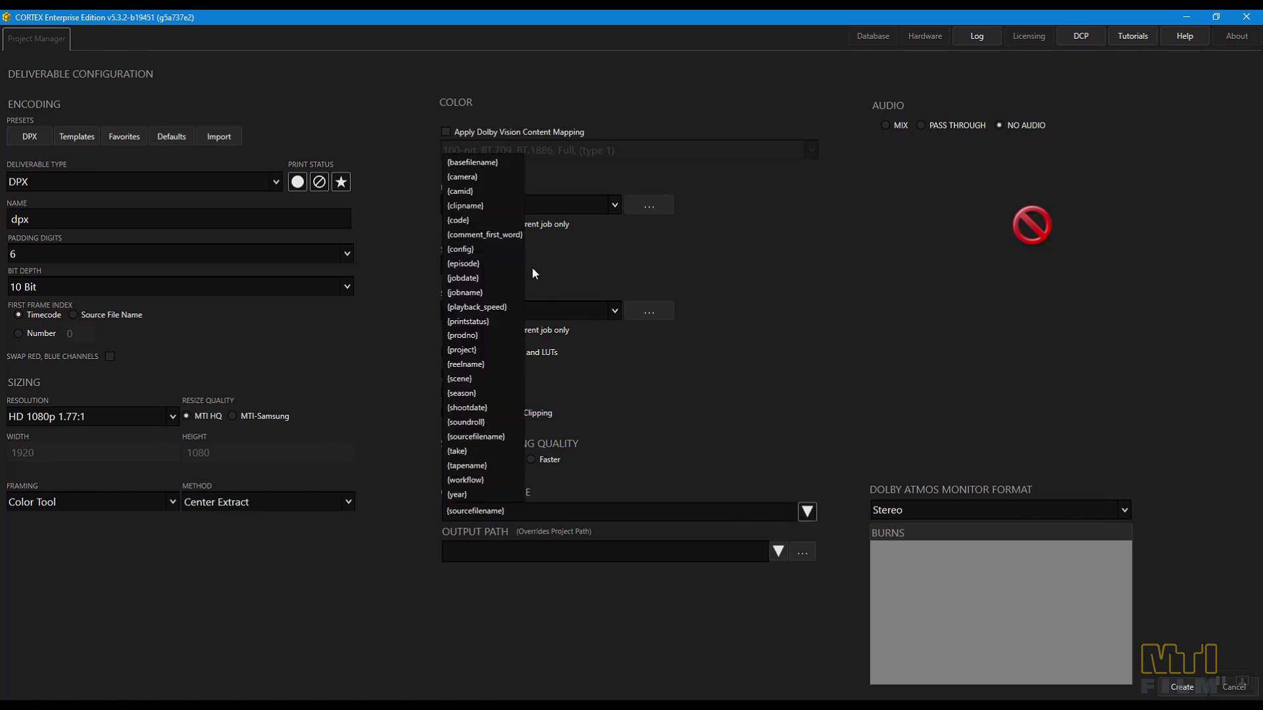
left_click(479, 205)
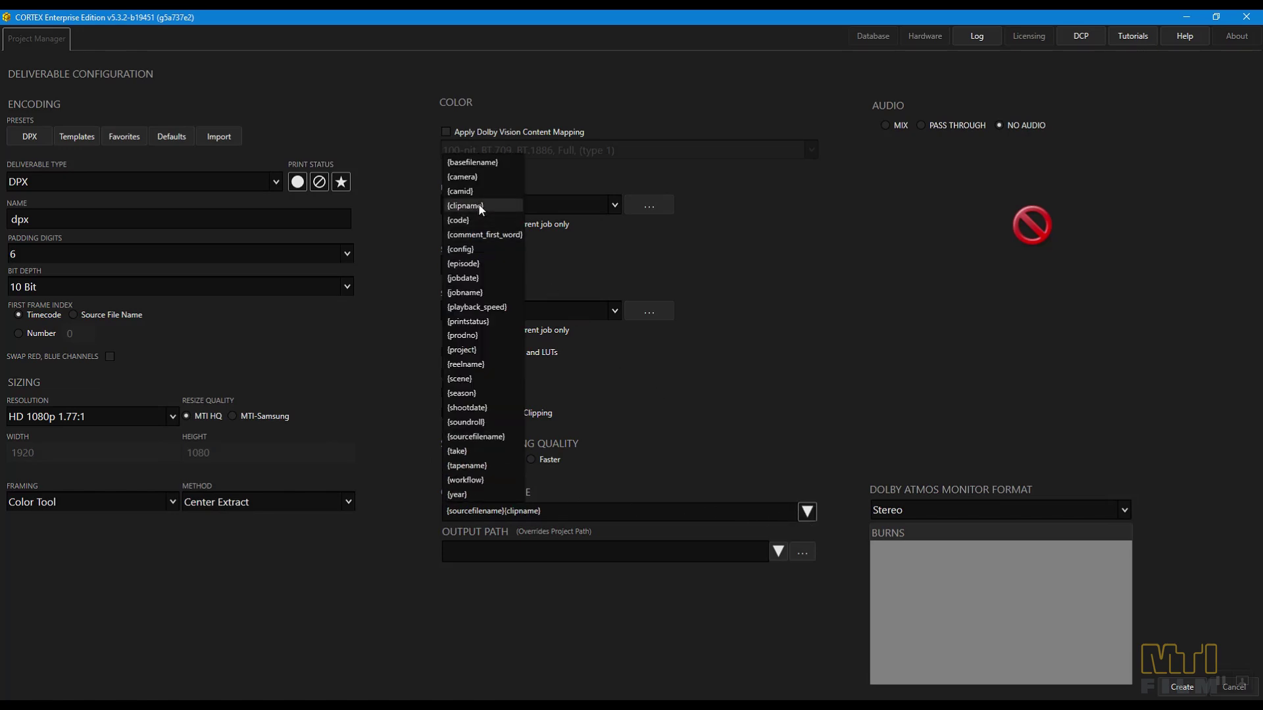
left_click(504, 514)
key("BackSpace")
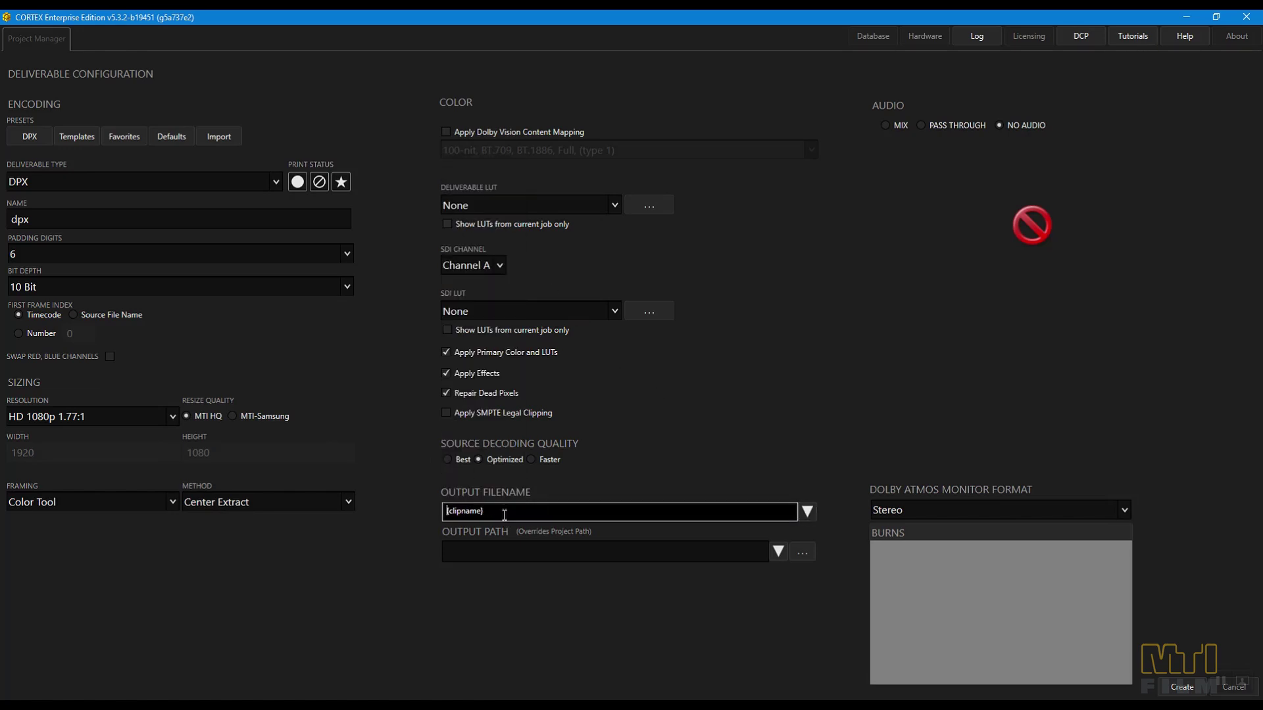
left_click(1182, 688)
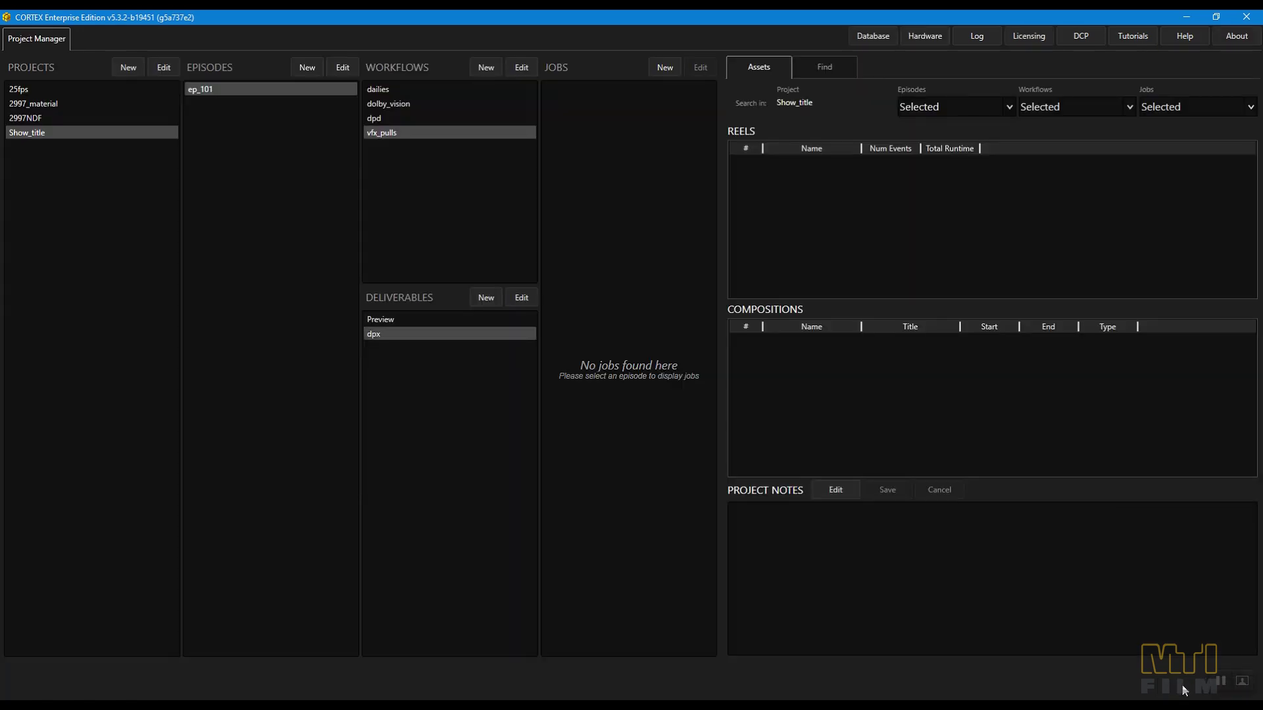
Create the job 2021_02_26 with its default details and load the EDL file closer_test - 2.edl into it
left_click(663, 68)
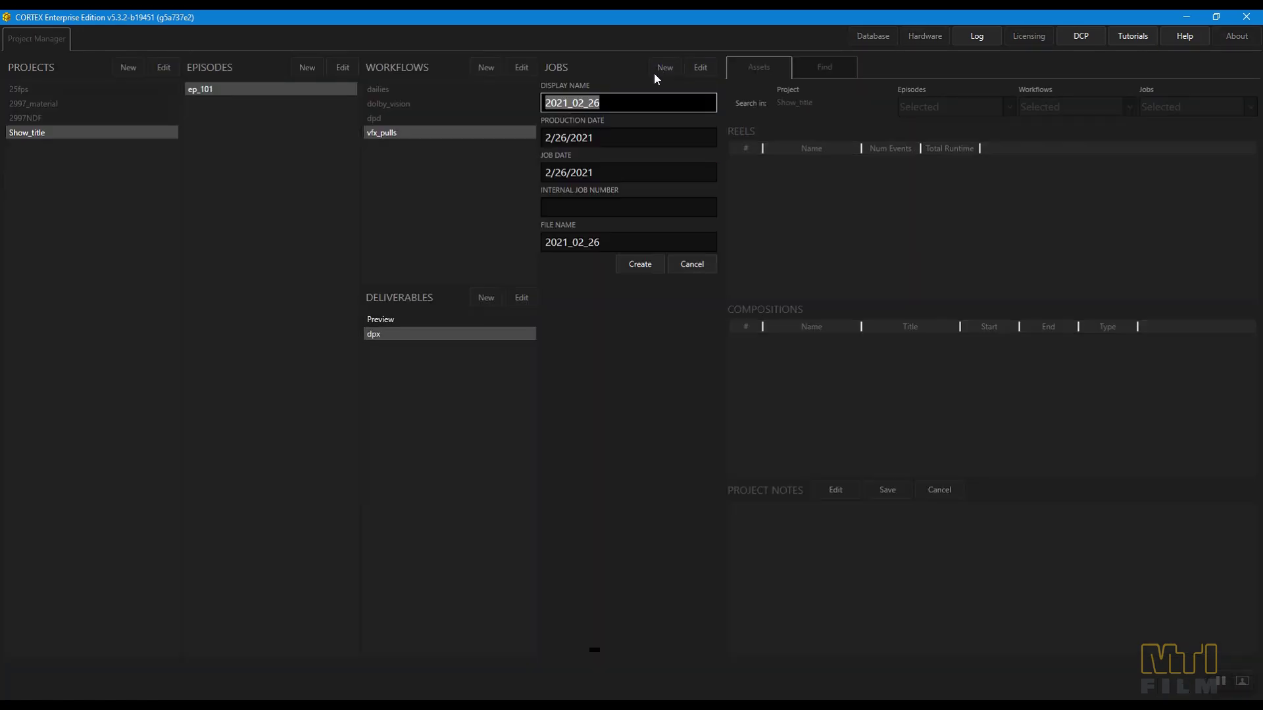
left_click(641, 264)
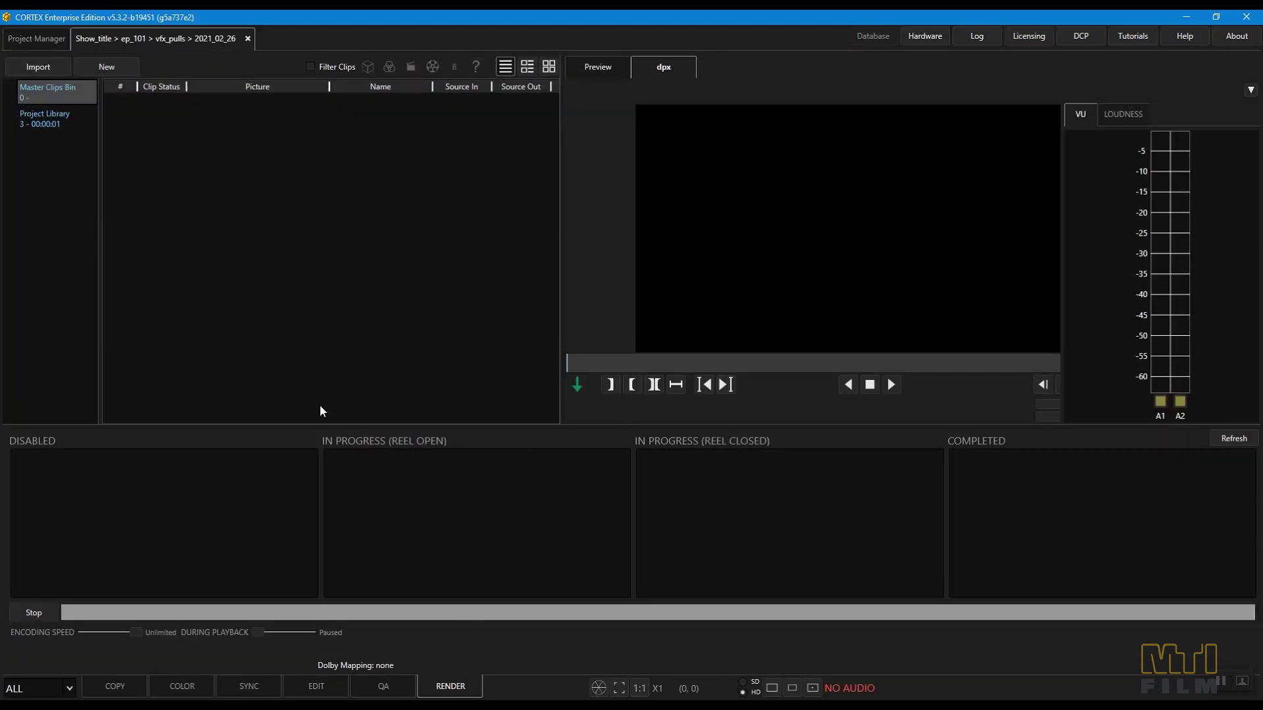
left_click(48, 70)
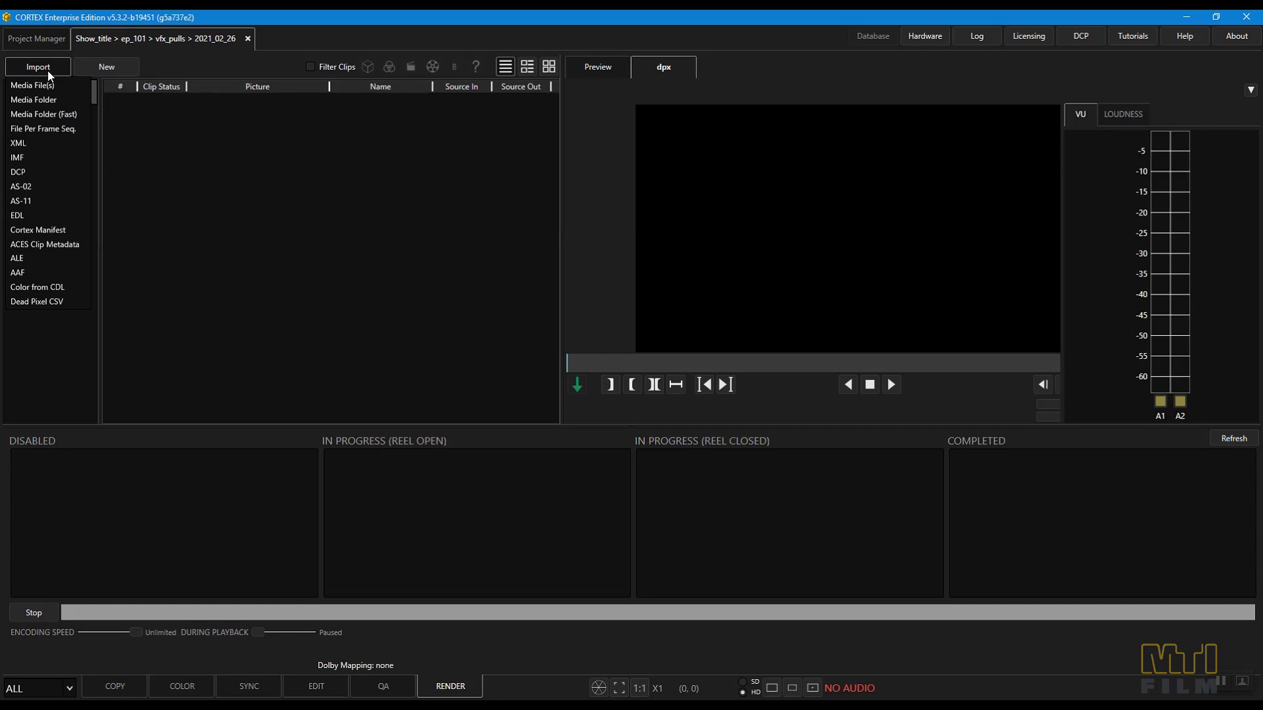
left_click(25, 214)
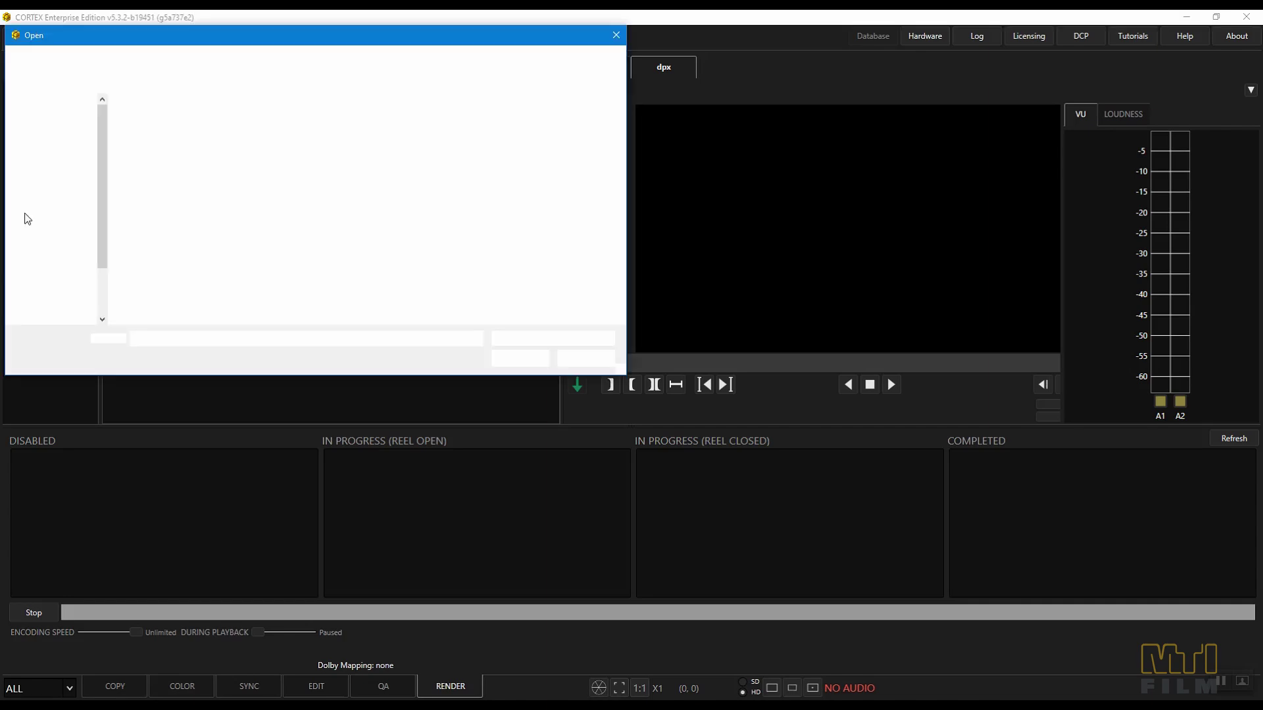
left_click(158, 121)
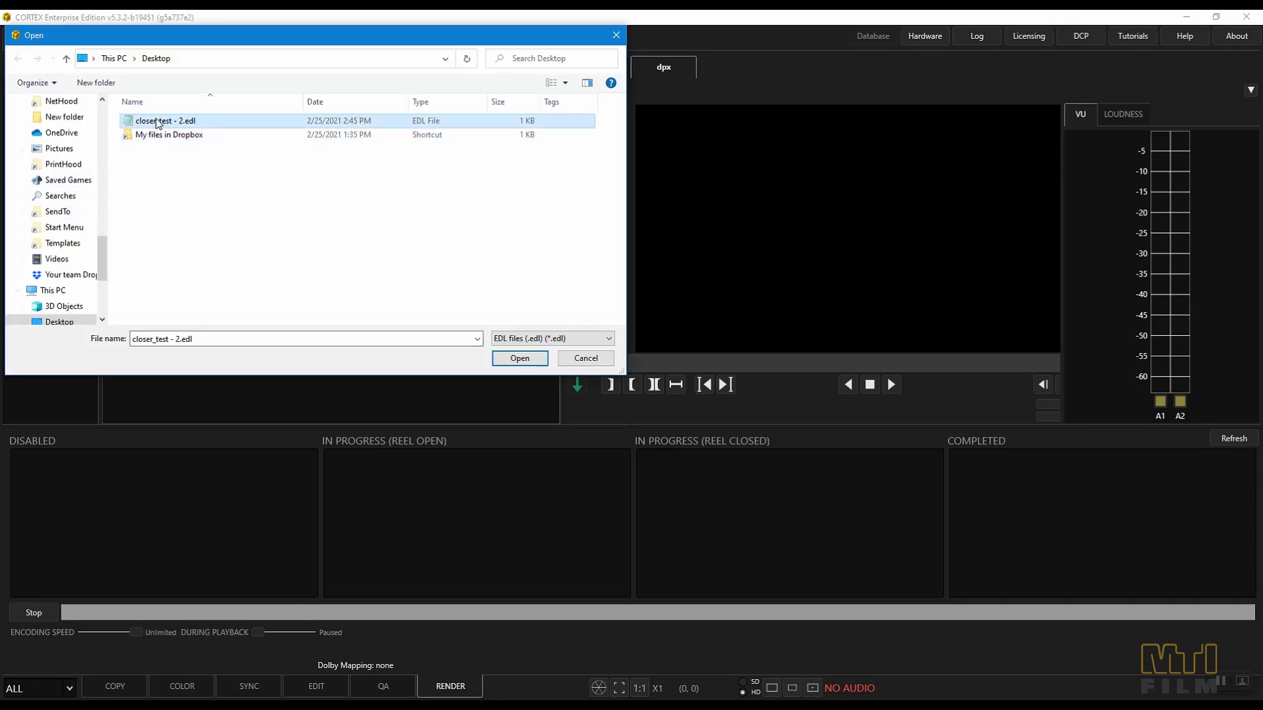
left_click(519, 359)
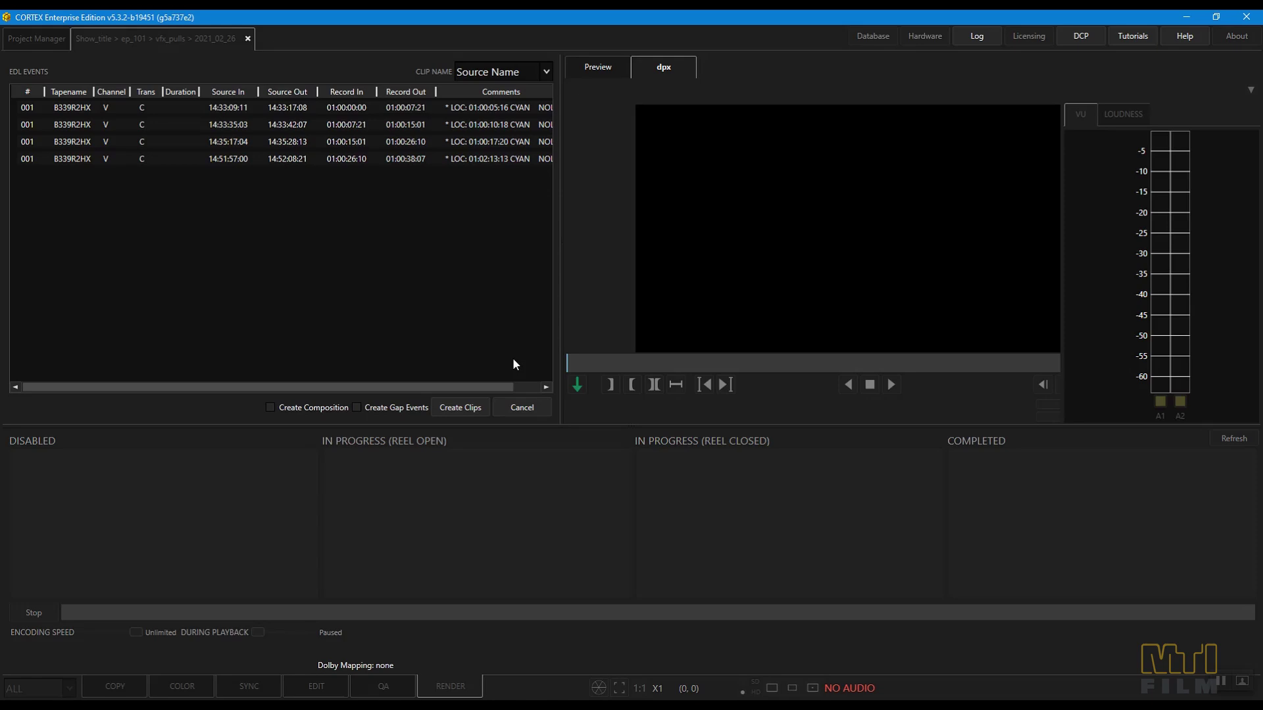
Create clips from the EDL events, using Locator as the source of the clip names
left_click(493, 74)
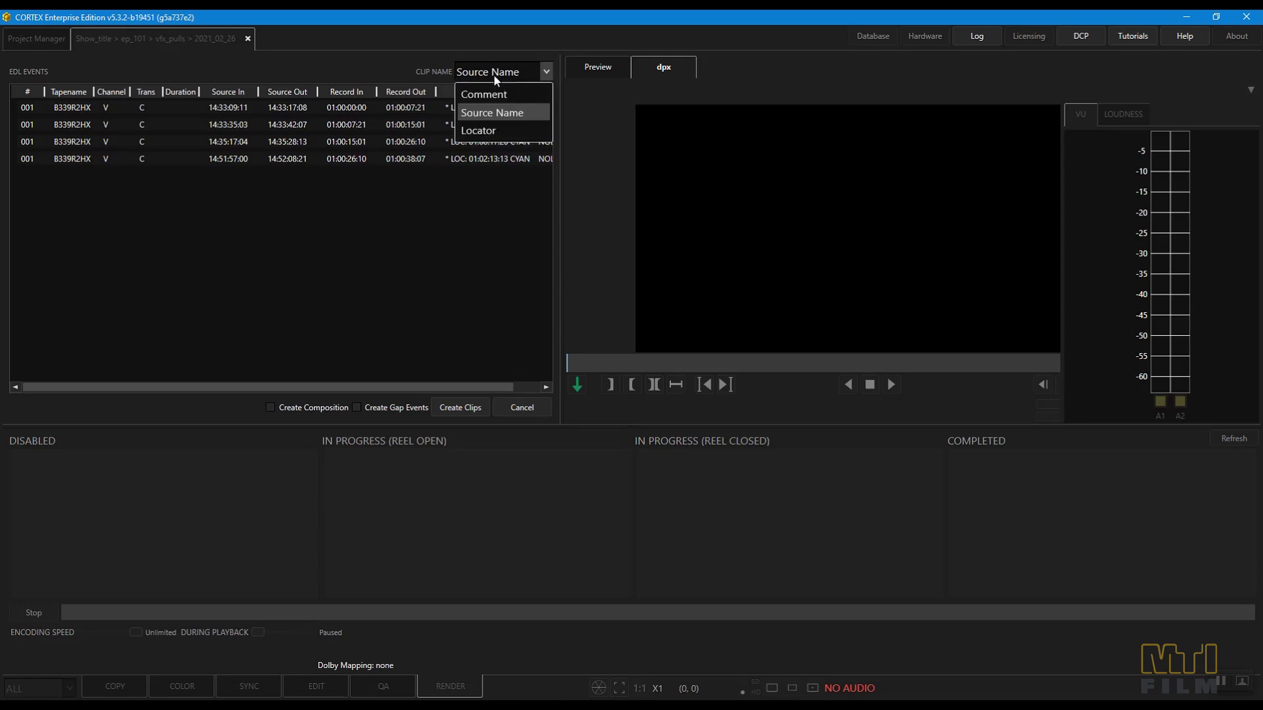
left_click(495, 131)
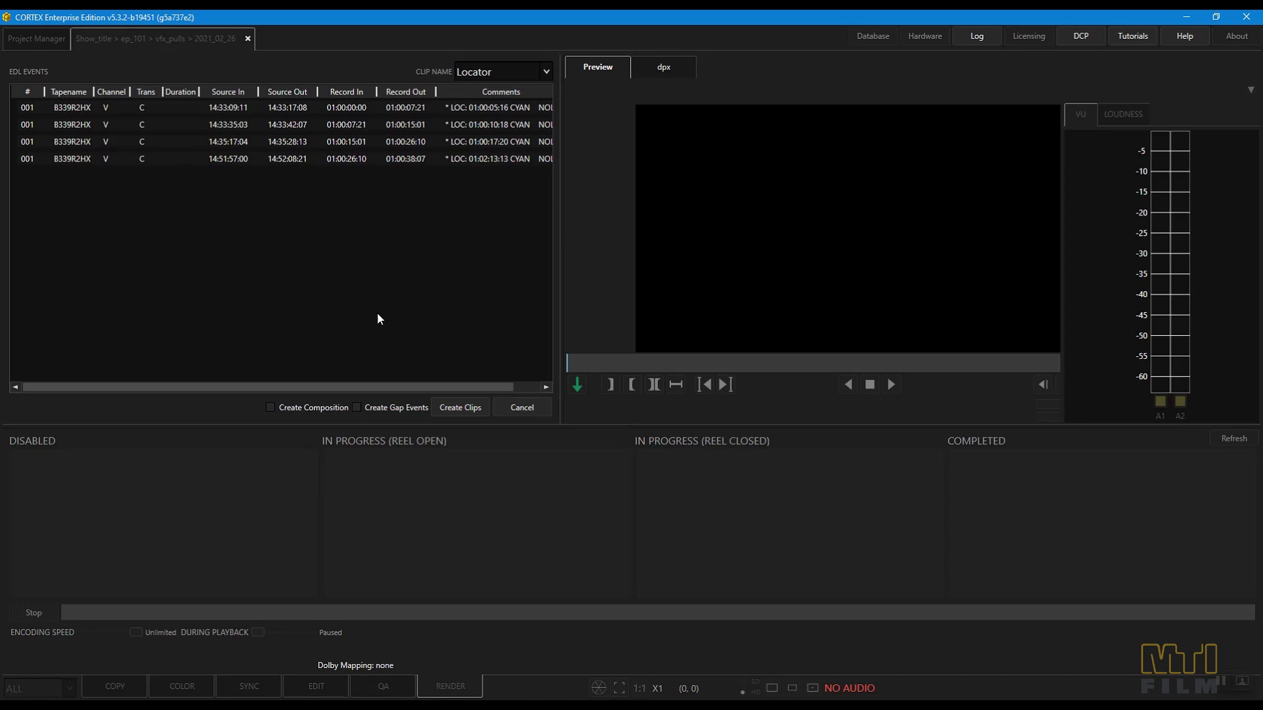
left_click(466, 408)
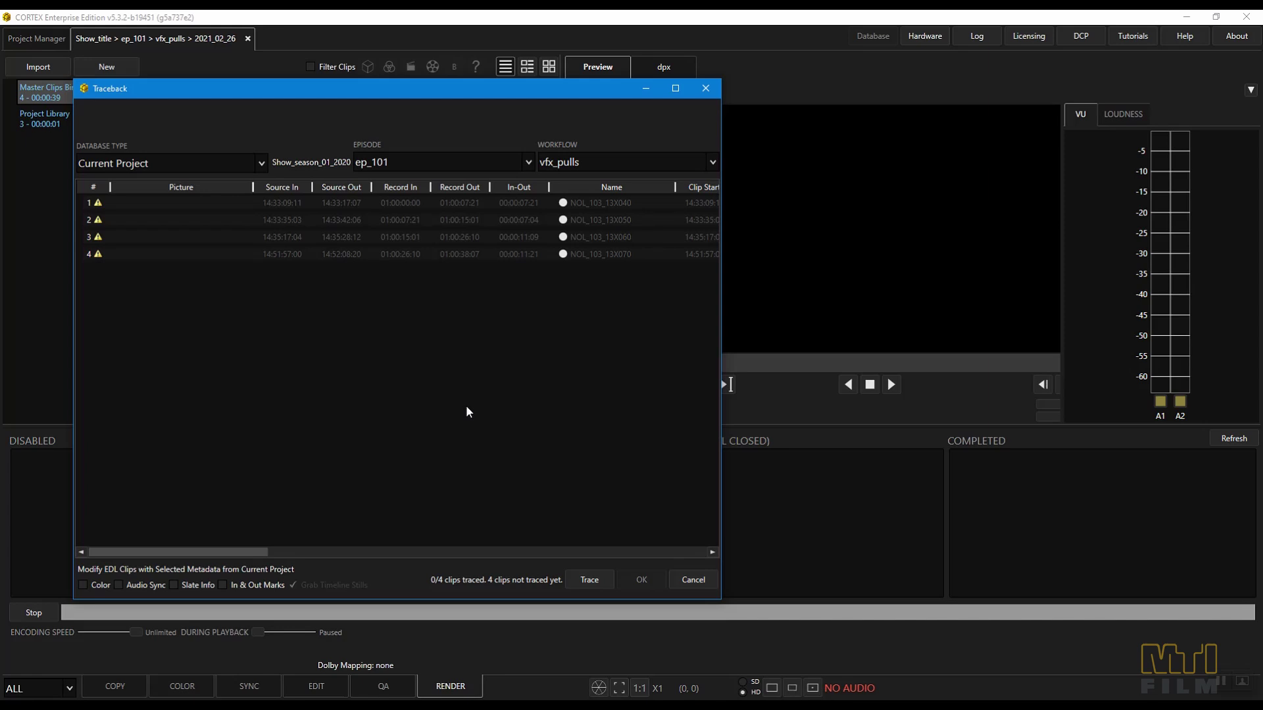
Trace the EDL clips back to the current project across all episodes and all workflows, and accept the traced clips
left_click(187, 168)
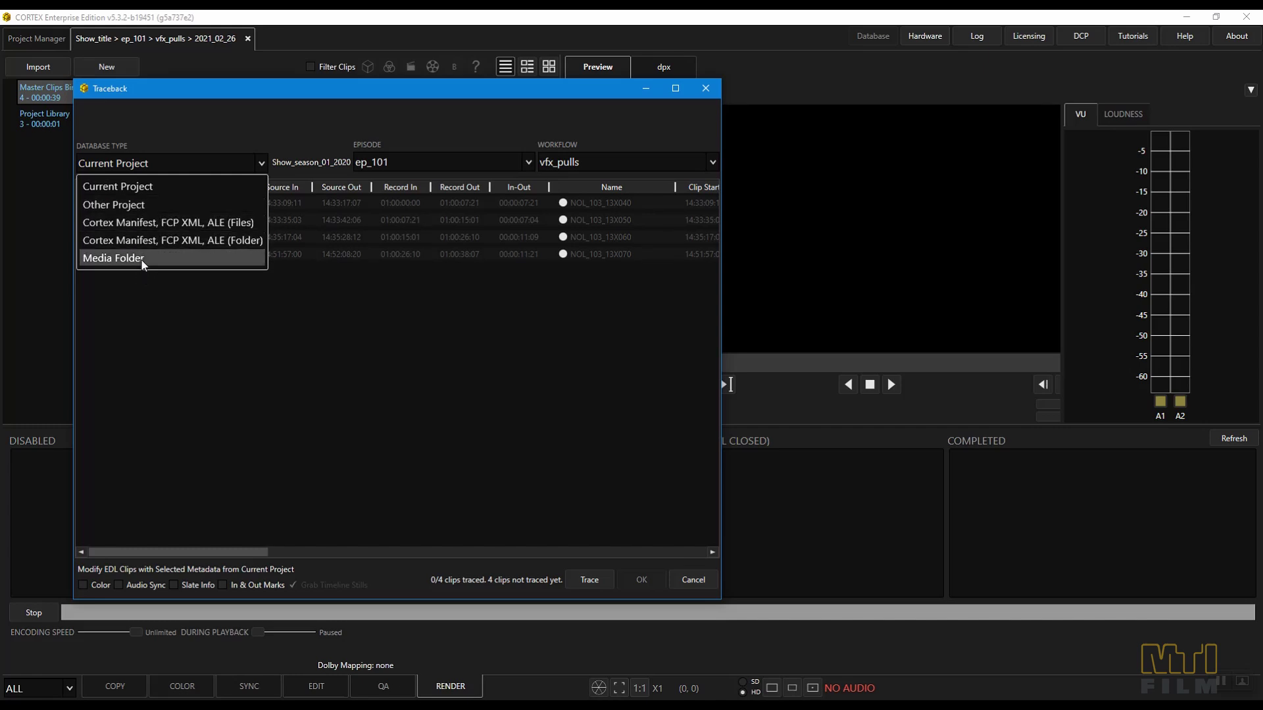
left_click(141, 185)
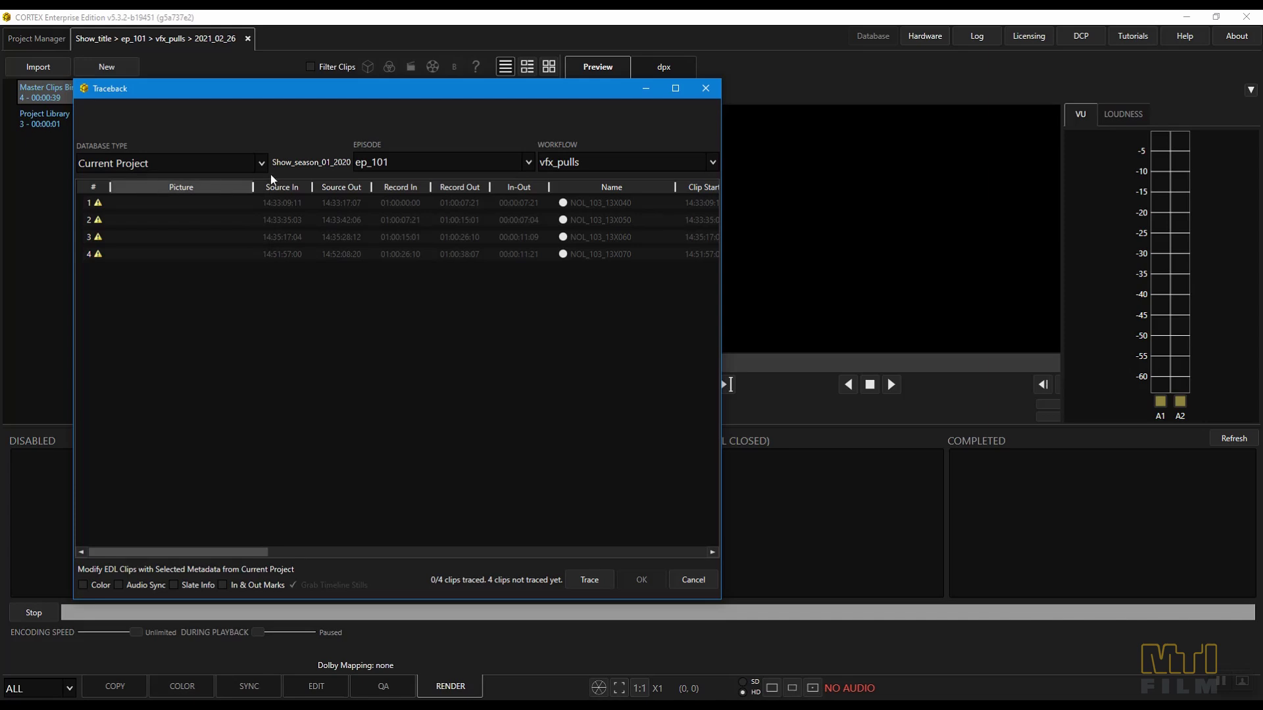
left_click(381, 165)
left_click(382, 164)
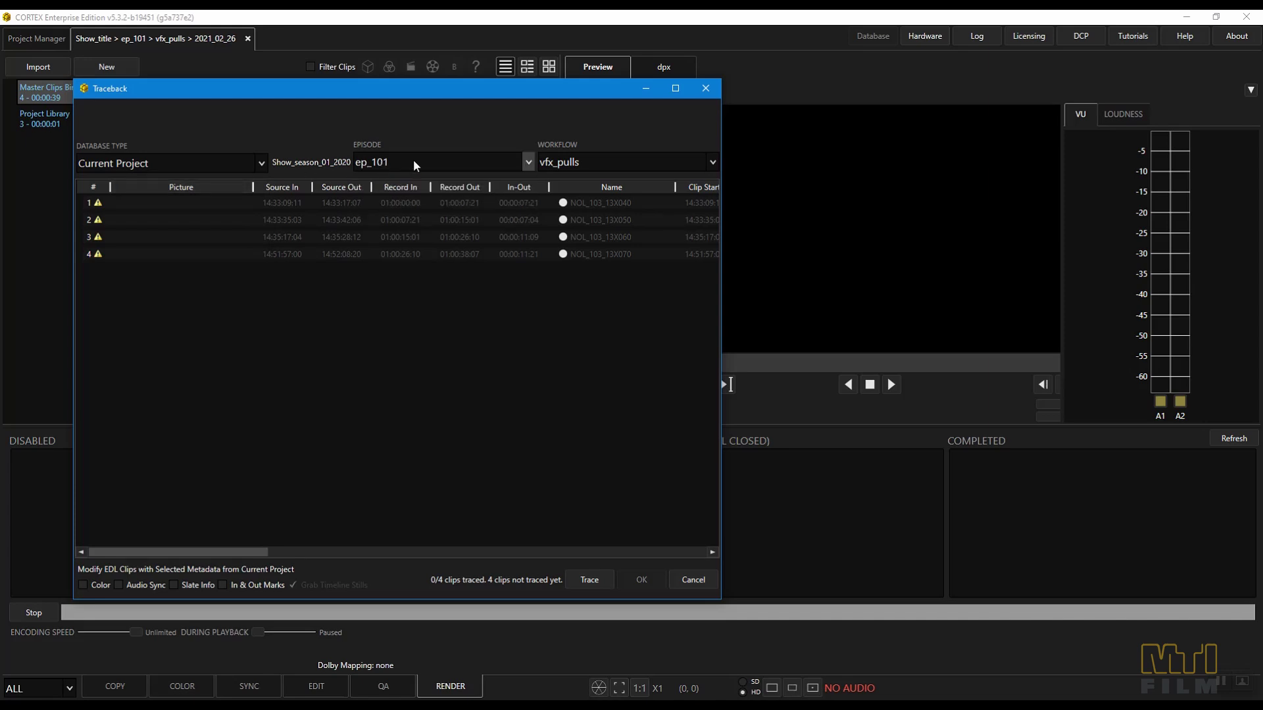
left_click(590, 159)
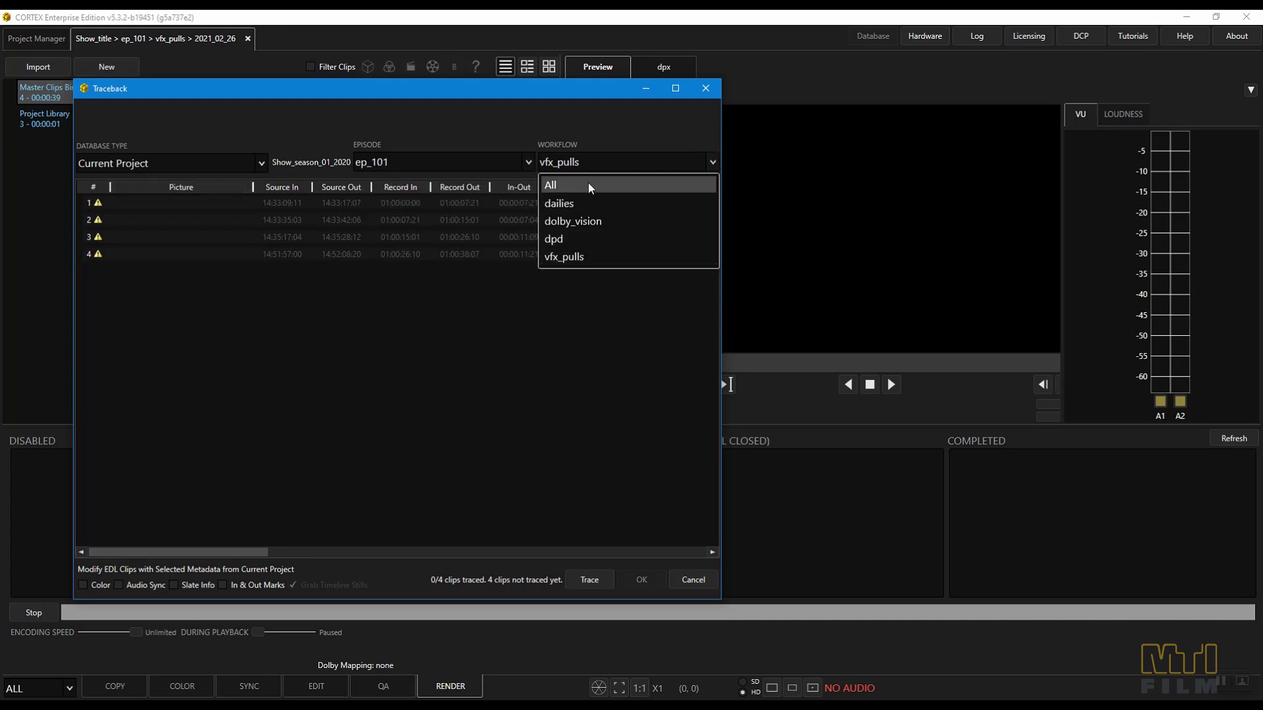
left_click(588, 183)
left_click(396, 165)
left_click(381, 181)
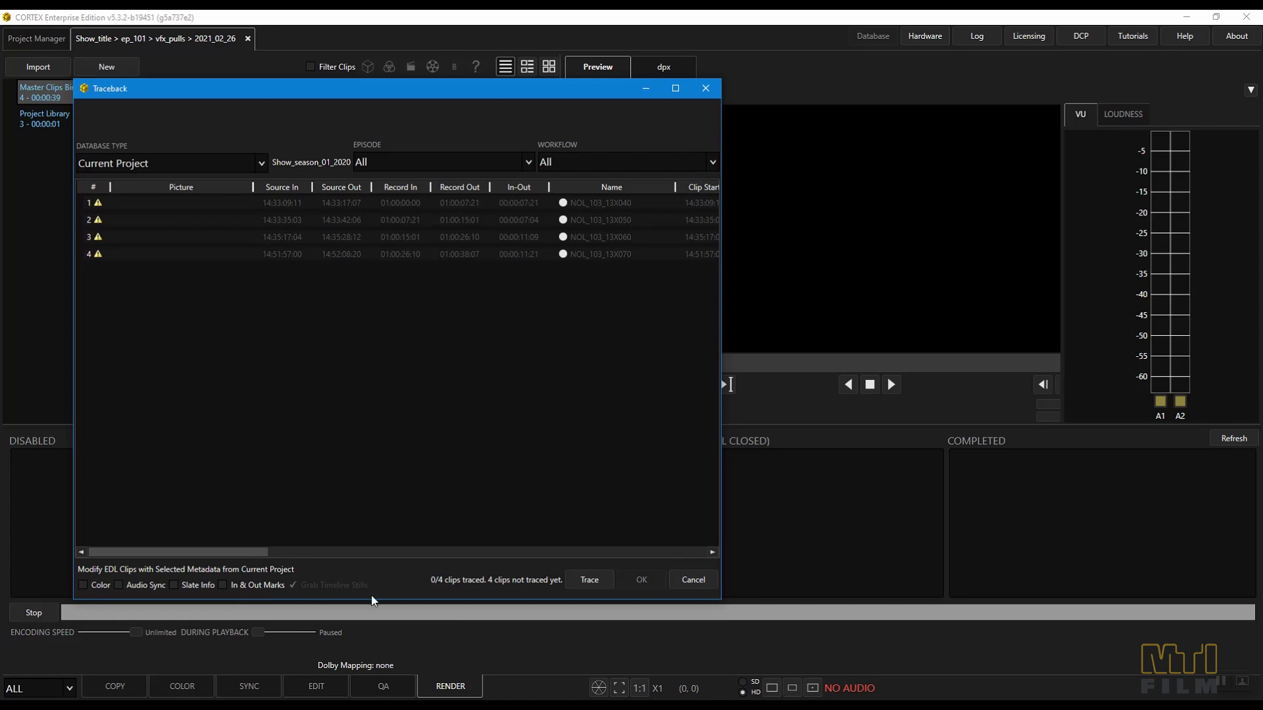
left_click(590, 580)
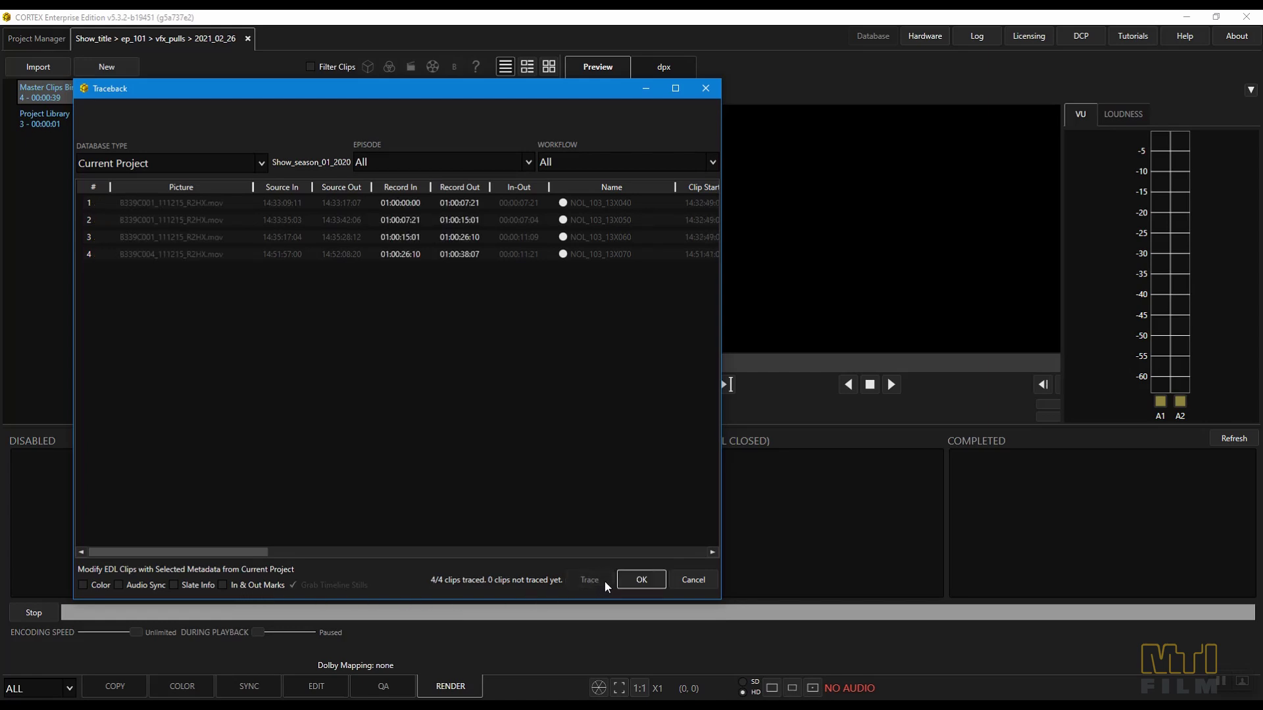
left_click(630, 579)
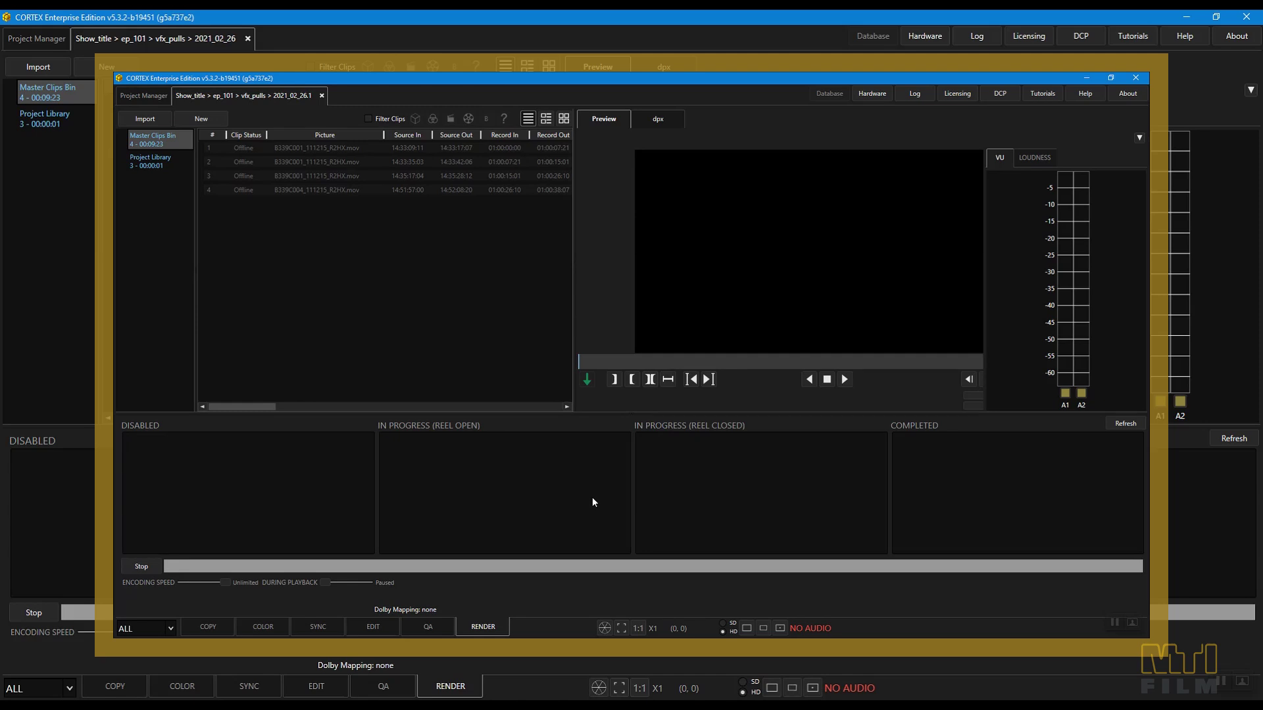
Relink all four offline clips in the Master Clips Bin to the media under the source_media folder
left_click(408, 151)
left_click(408, 188, "shift")
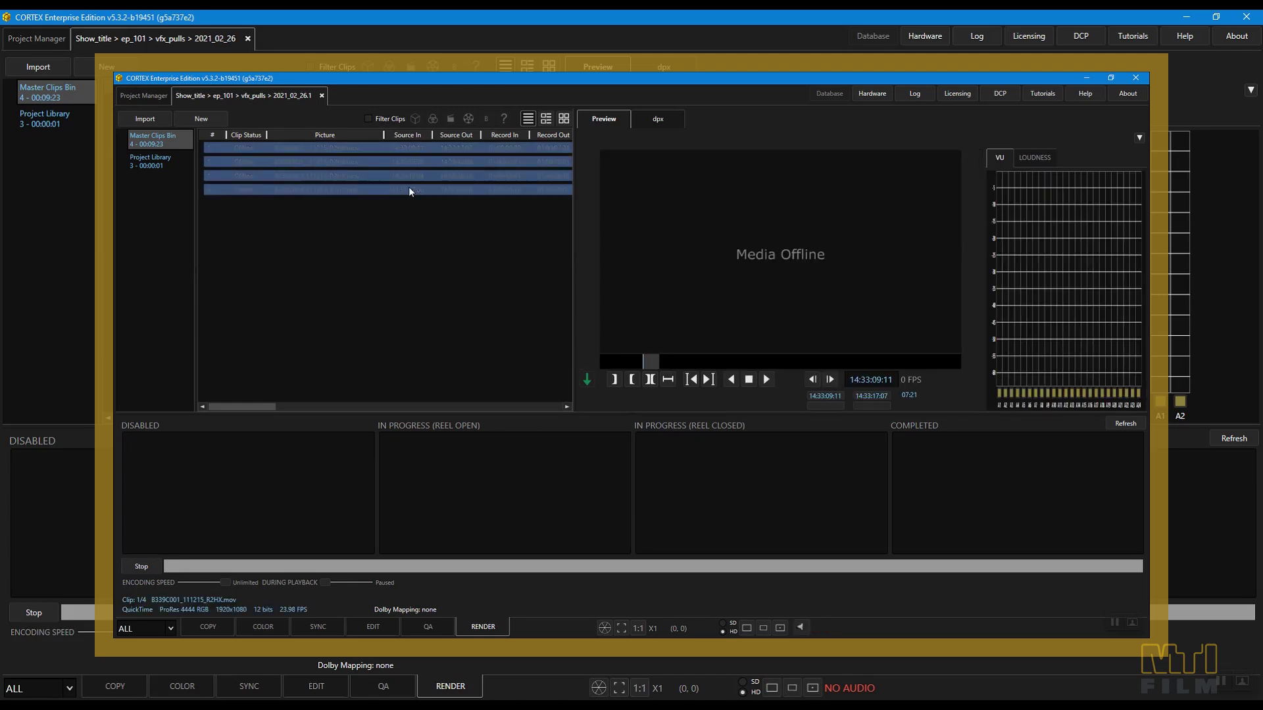
right_click(409, 190)
left_click(430, 504)
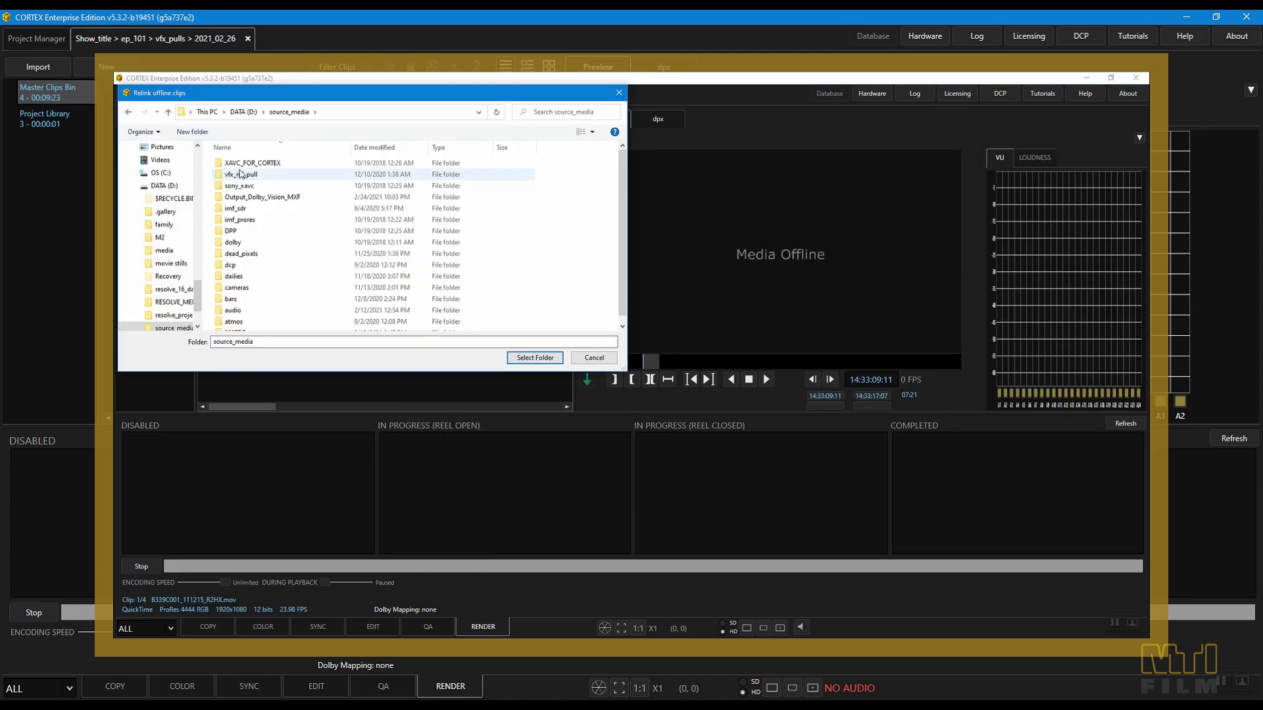
double_click(243, 277)
left_click(242, 174)
left_click(534, 357)
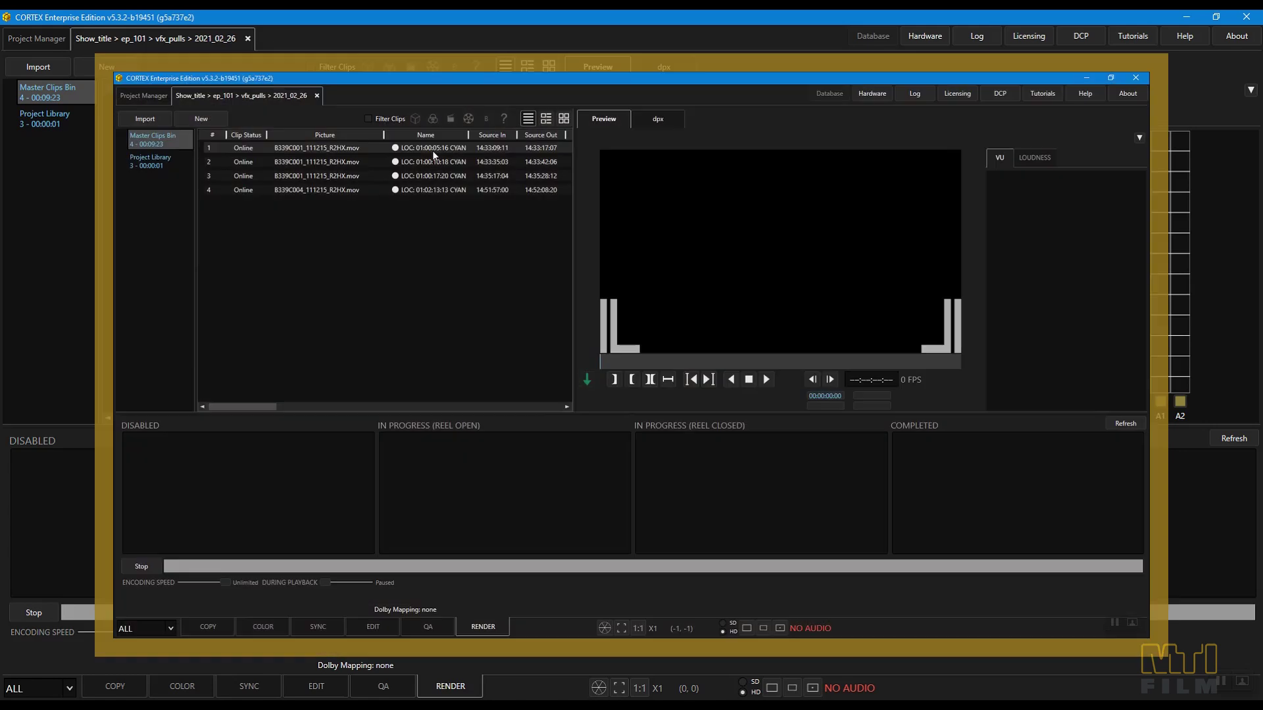
Rename the first clip in the Master Clips Bin as NOL_103_13X040
left_click(432, 150)
right_click(432, 150)
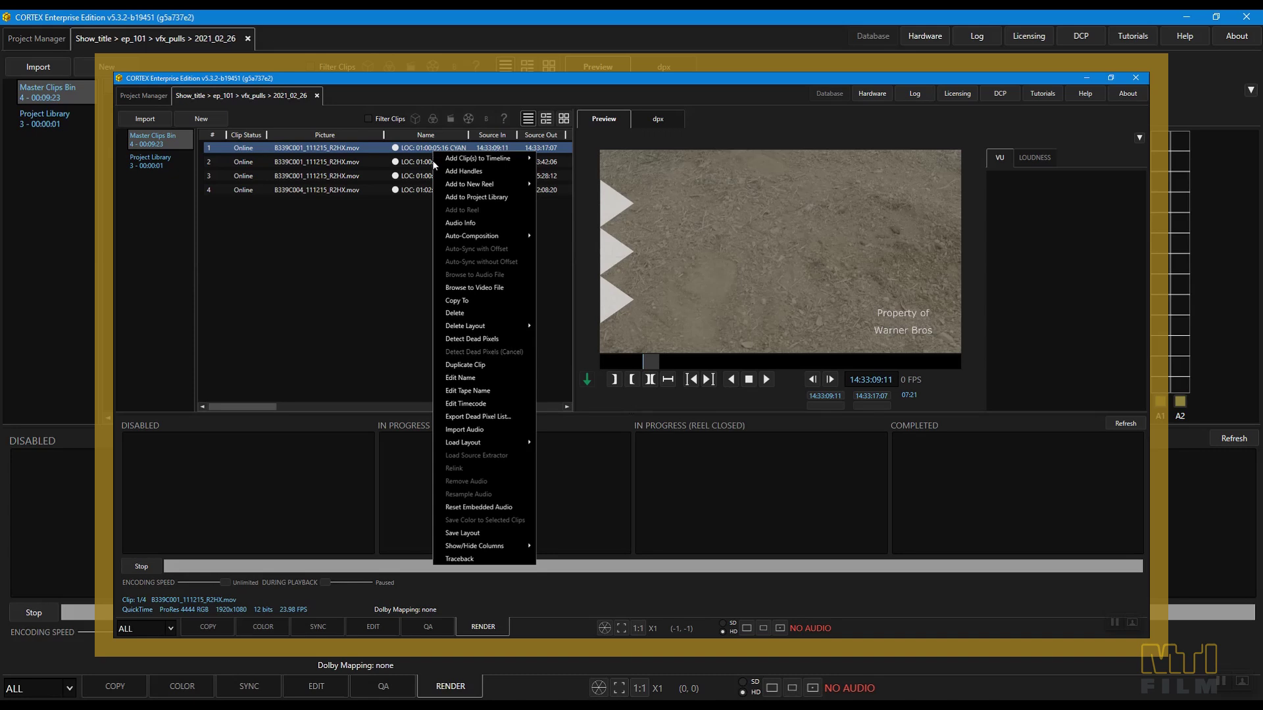
left_click(467, 378)
type("NOL_103_13X040")
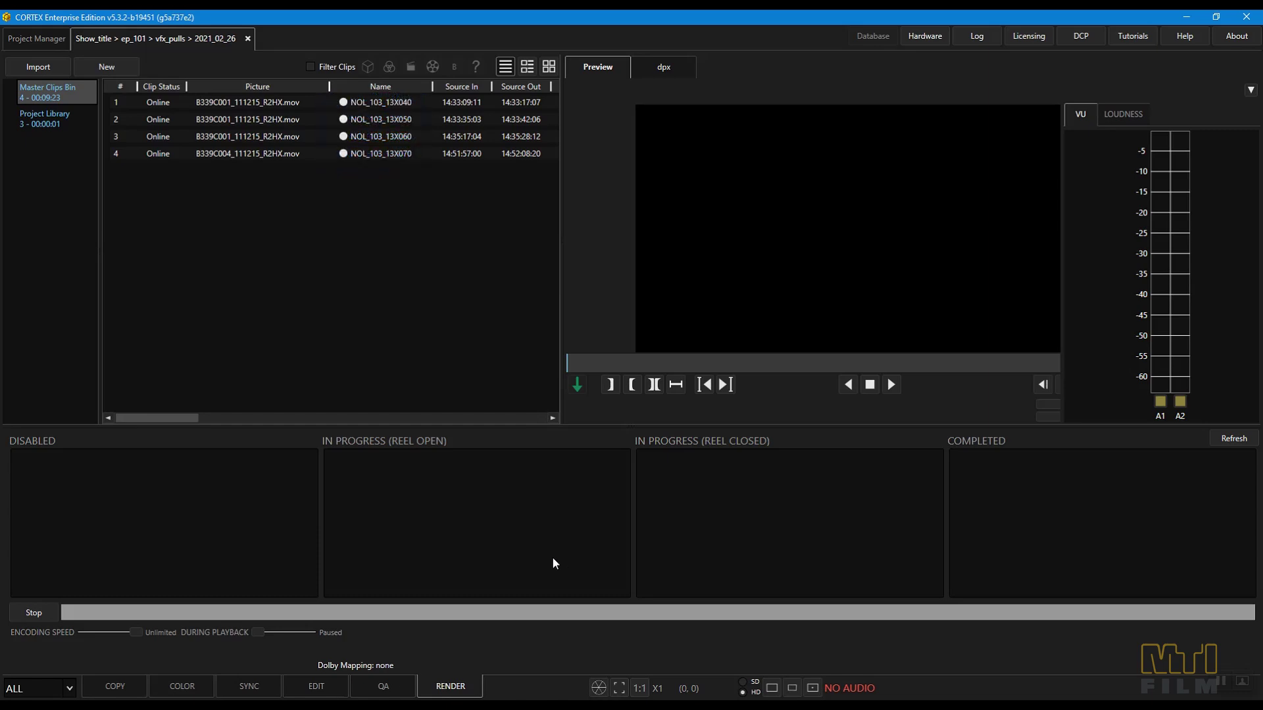
Add handles of 10 frames in and 10 frames out to all four clips in the Master Clips Bin
left_click(357, 103)
left_click(366, 153, "shift")
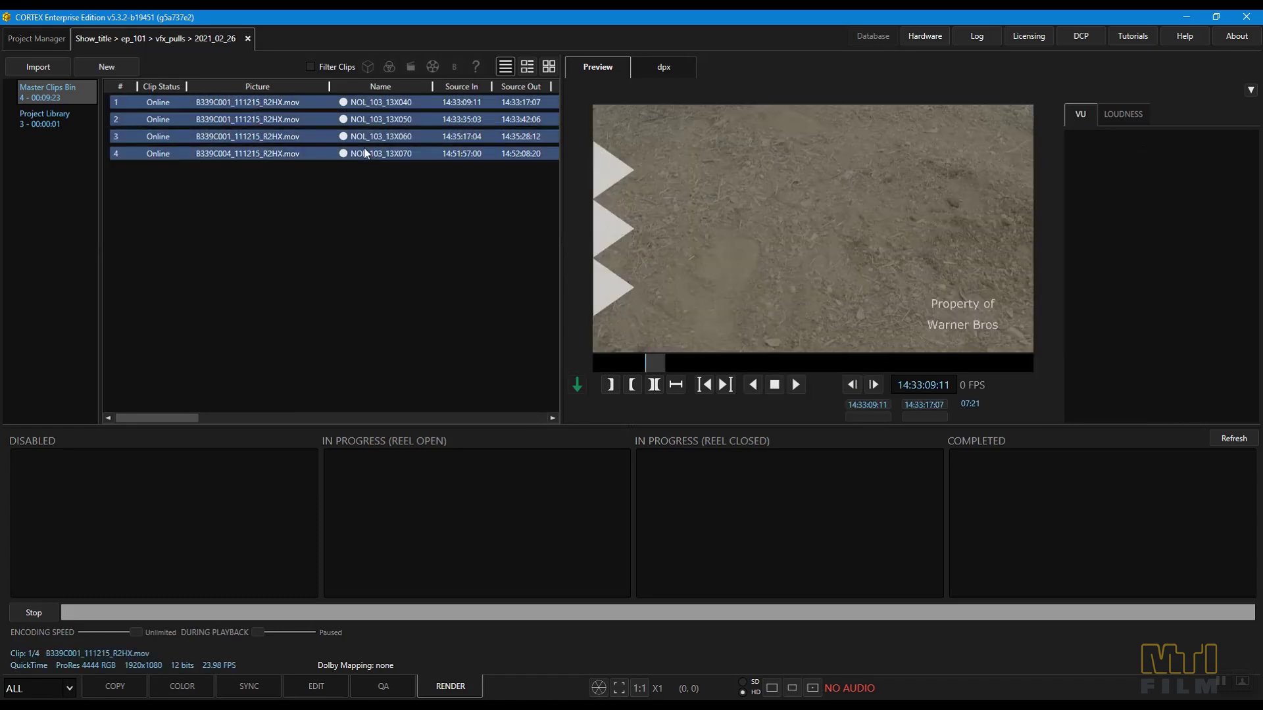
right_click(366, 153)
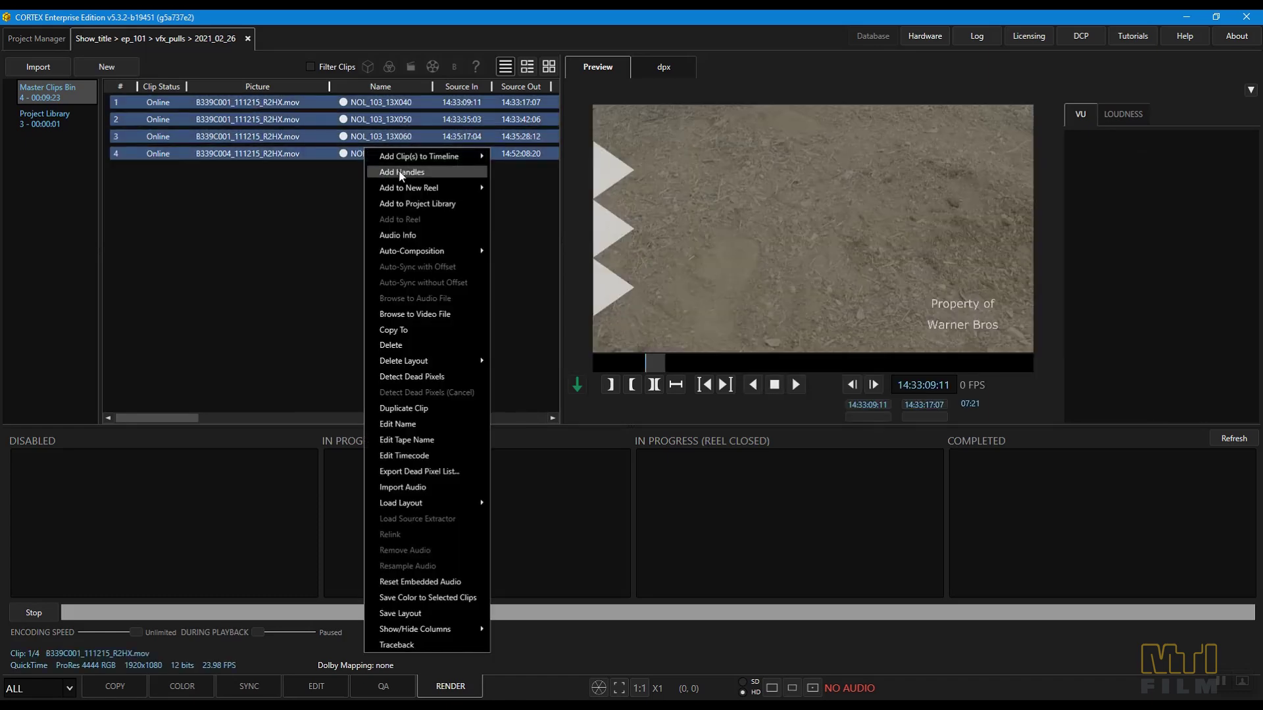
left_click(395, 172)
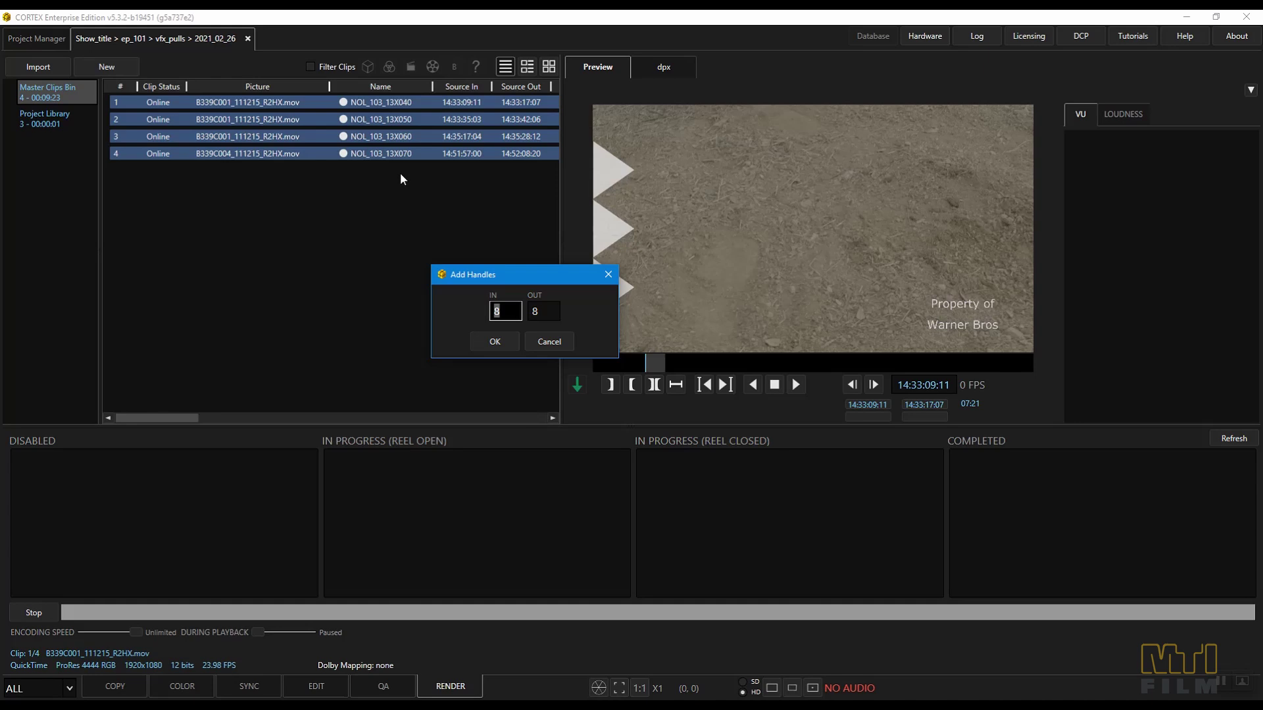
type("10")
key("Tab")
type("10")
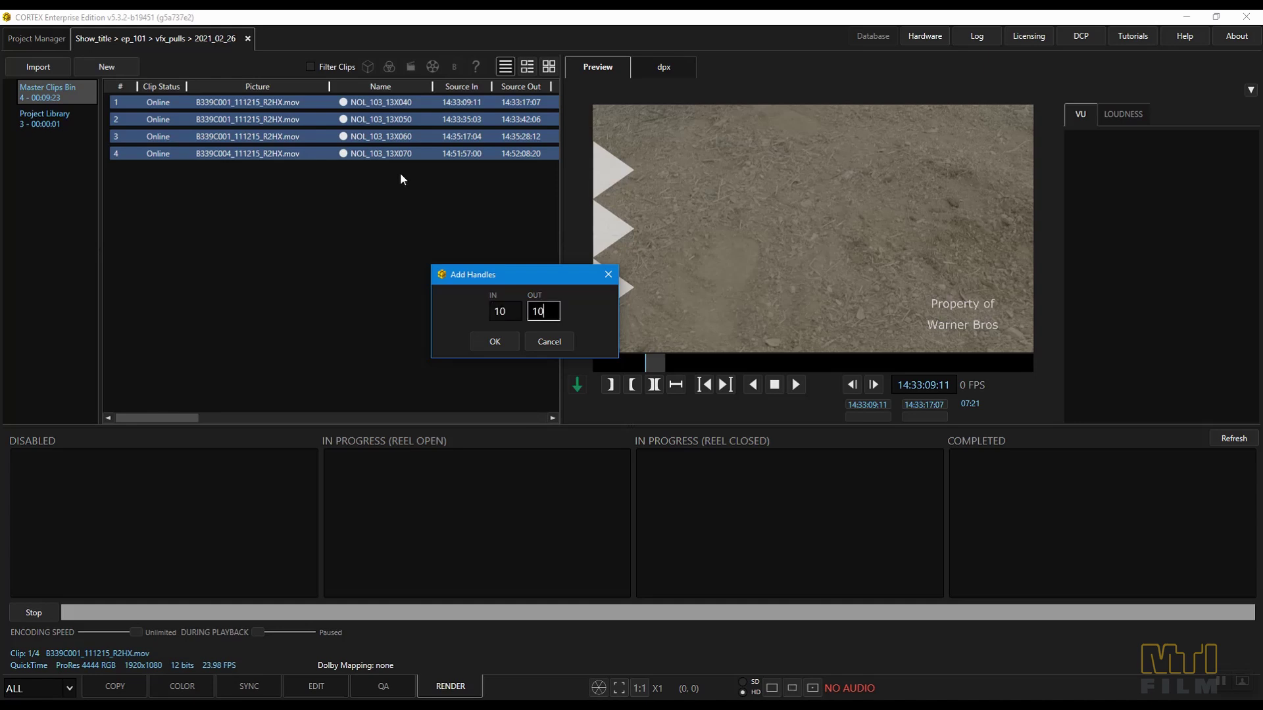
left_click(493, 340)
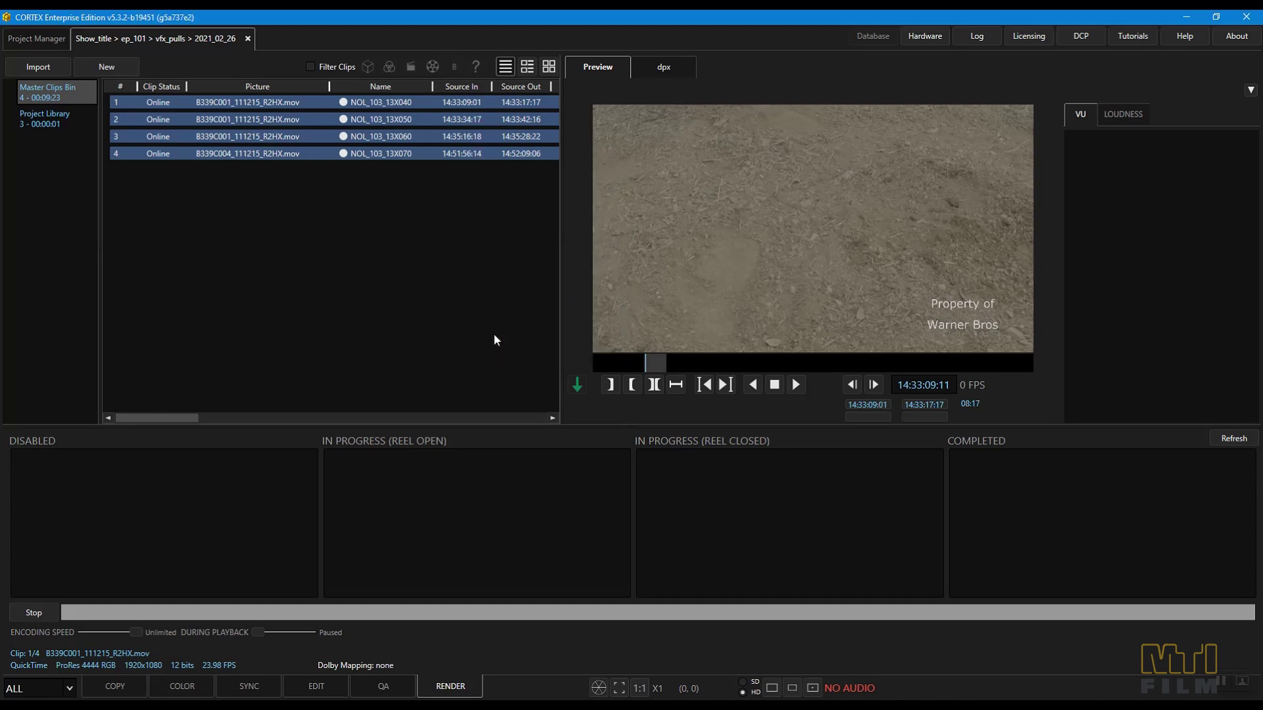
Create a new reel named vfx_pull with the dpx deliverable of vfx_pulls and reports included
left_click(122, 65)
left_click(117, 82)
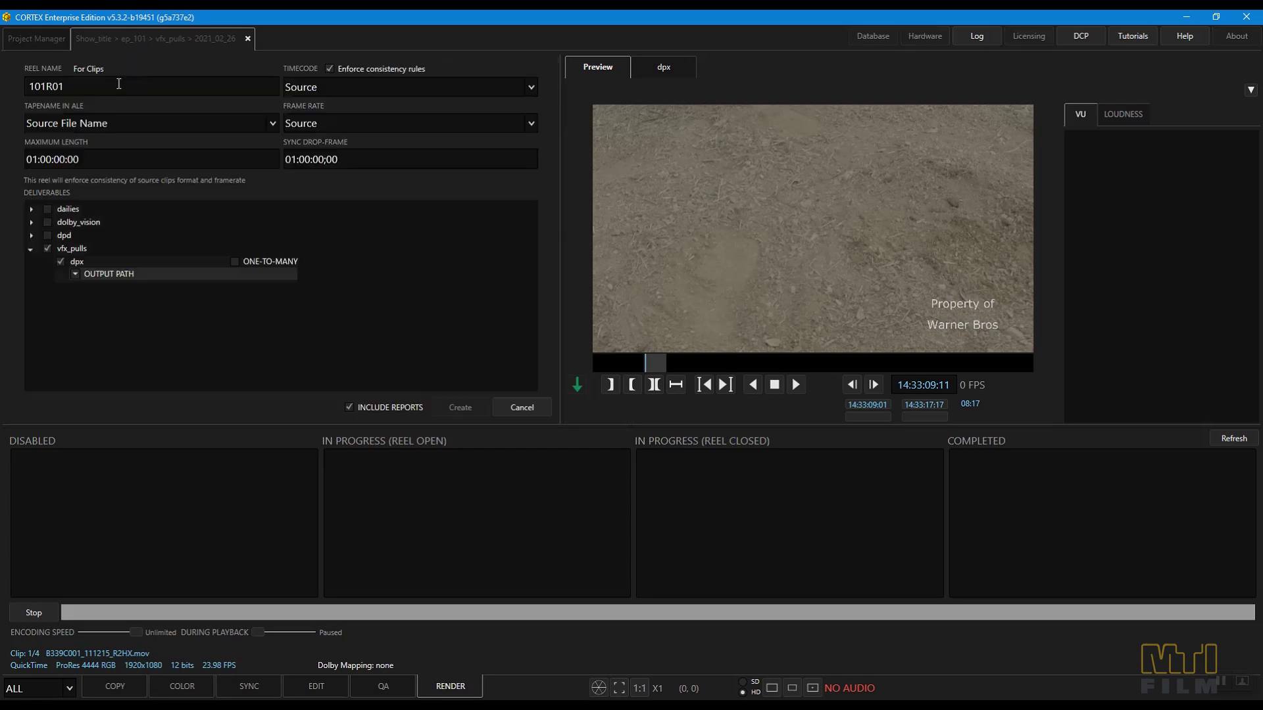
type("vfx_pull")
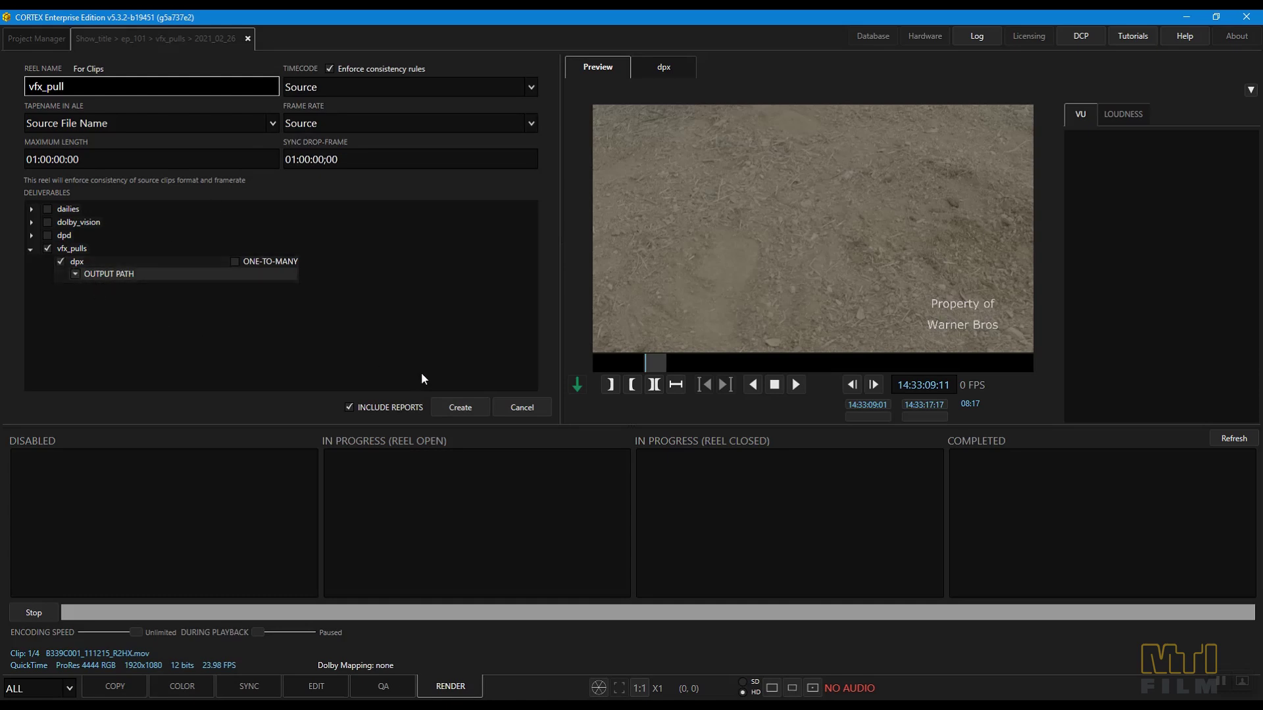
left_click(459, 404)
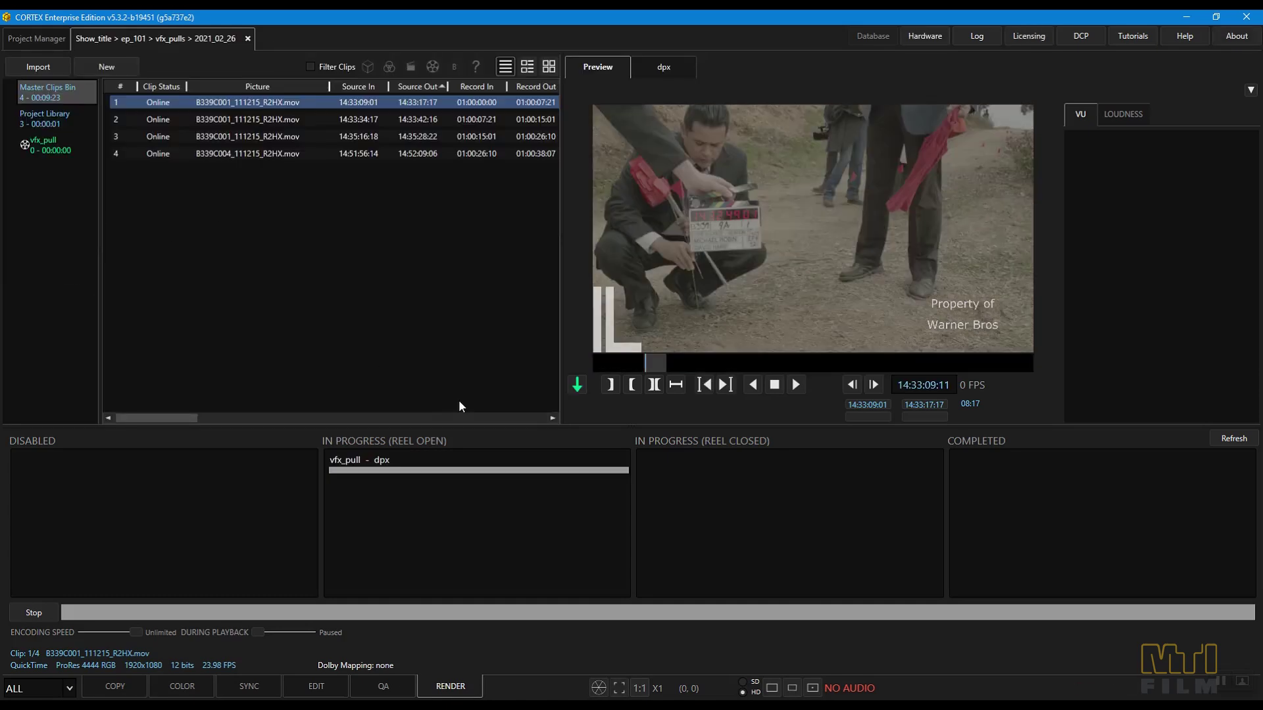
Add all four master clips to the vfx_pull reel and close the reel
left_click(315, 153, "shift")
key("g")
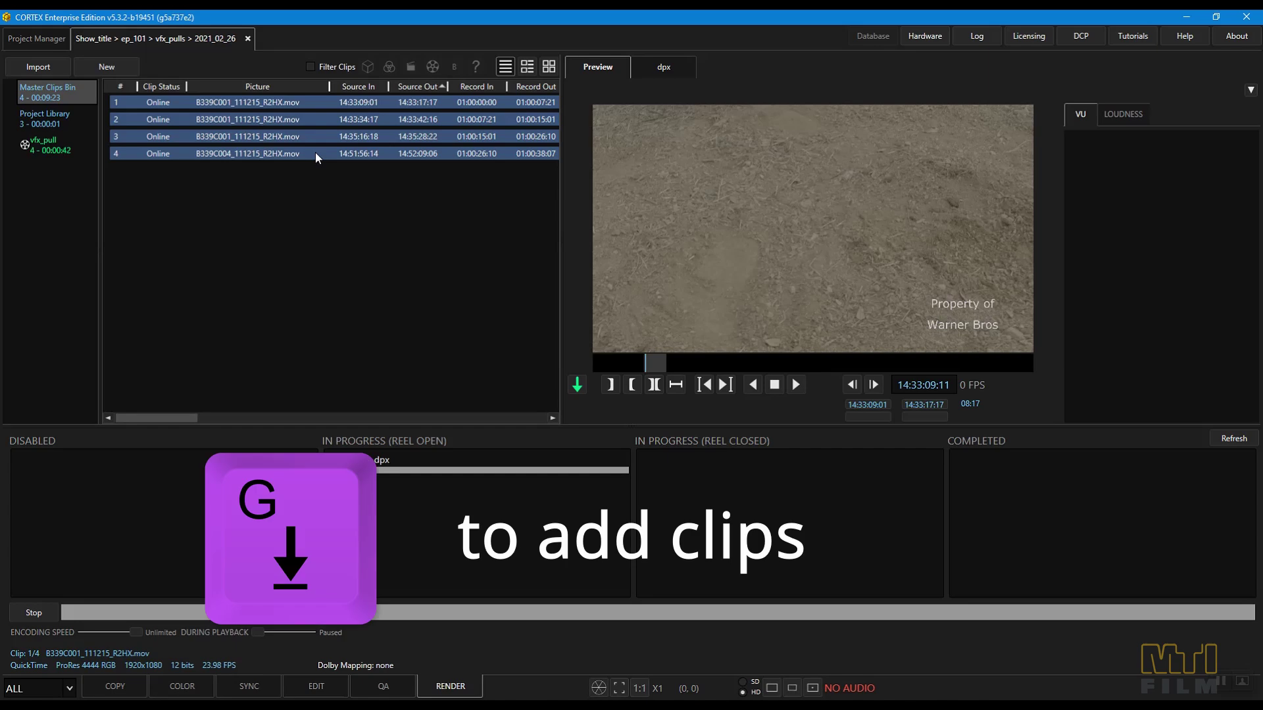
left_click(57, 139)
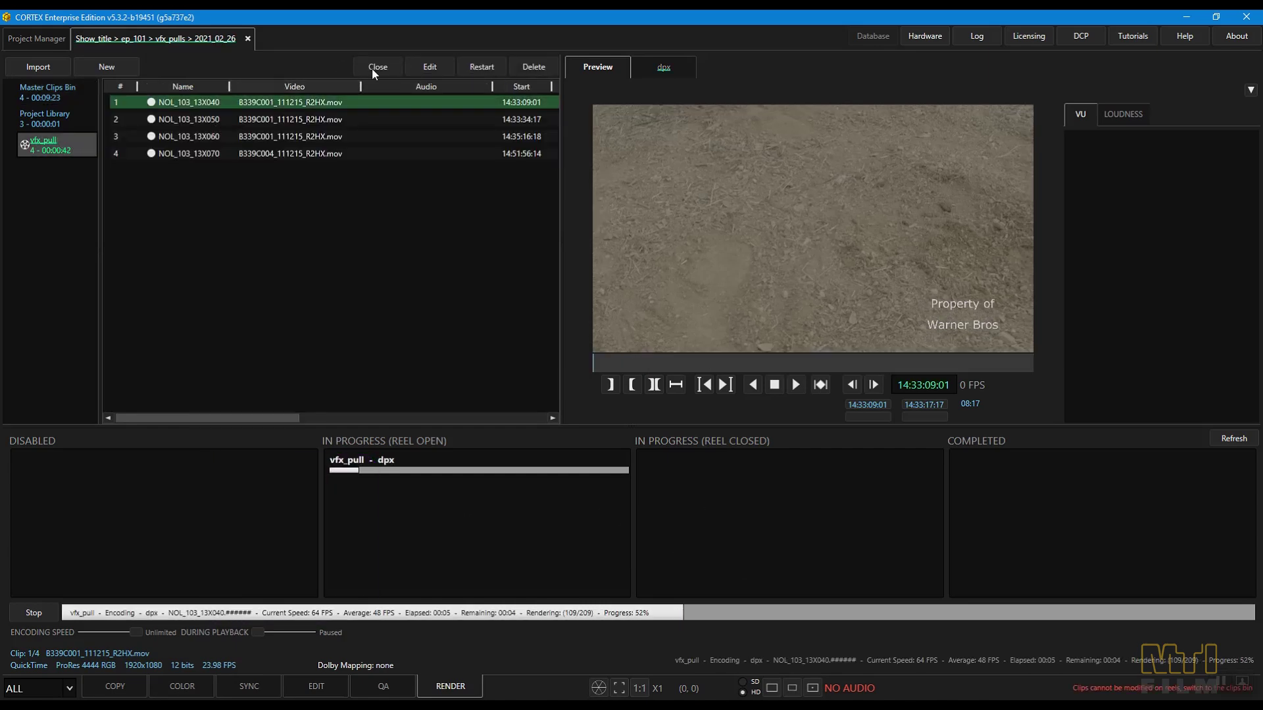
left_click(377, 67)
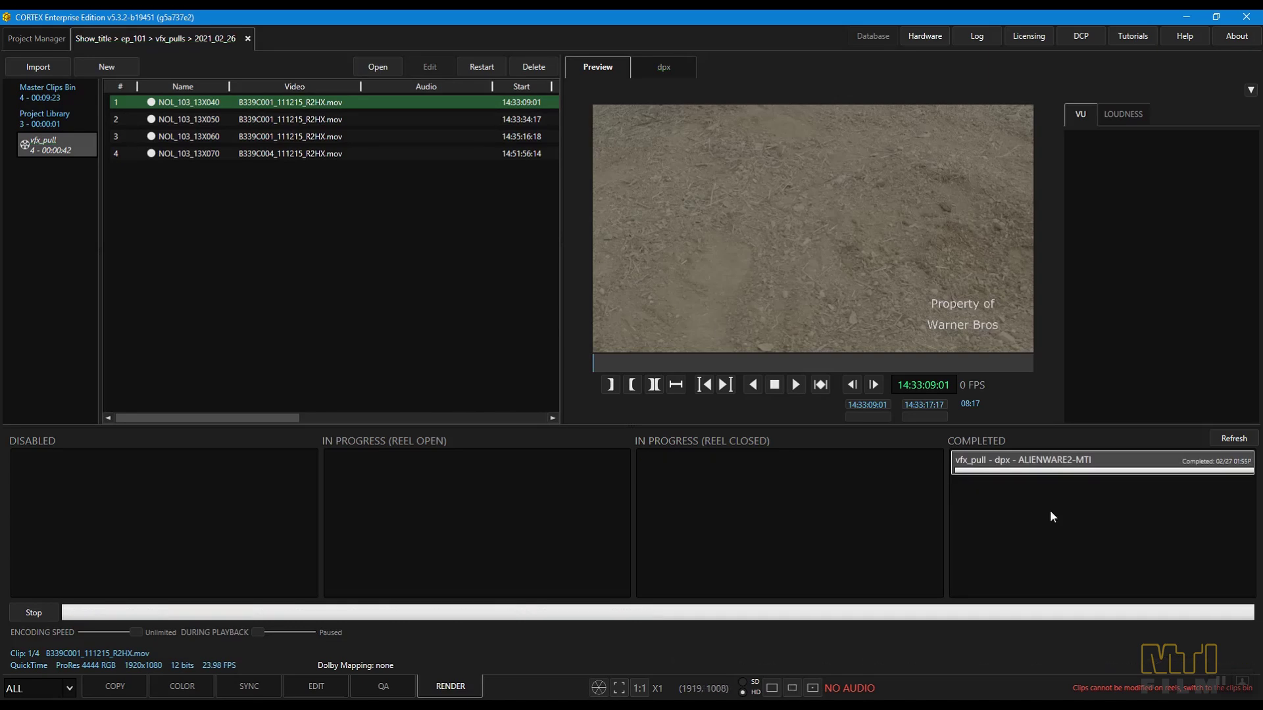
Inspect the completed dpx render's output in its containing folder, inside 2021_02_26_vfx_pull, and close the file window
right_click(1043, 460)
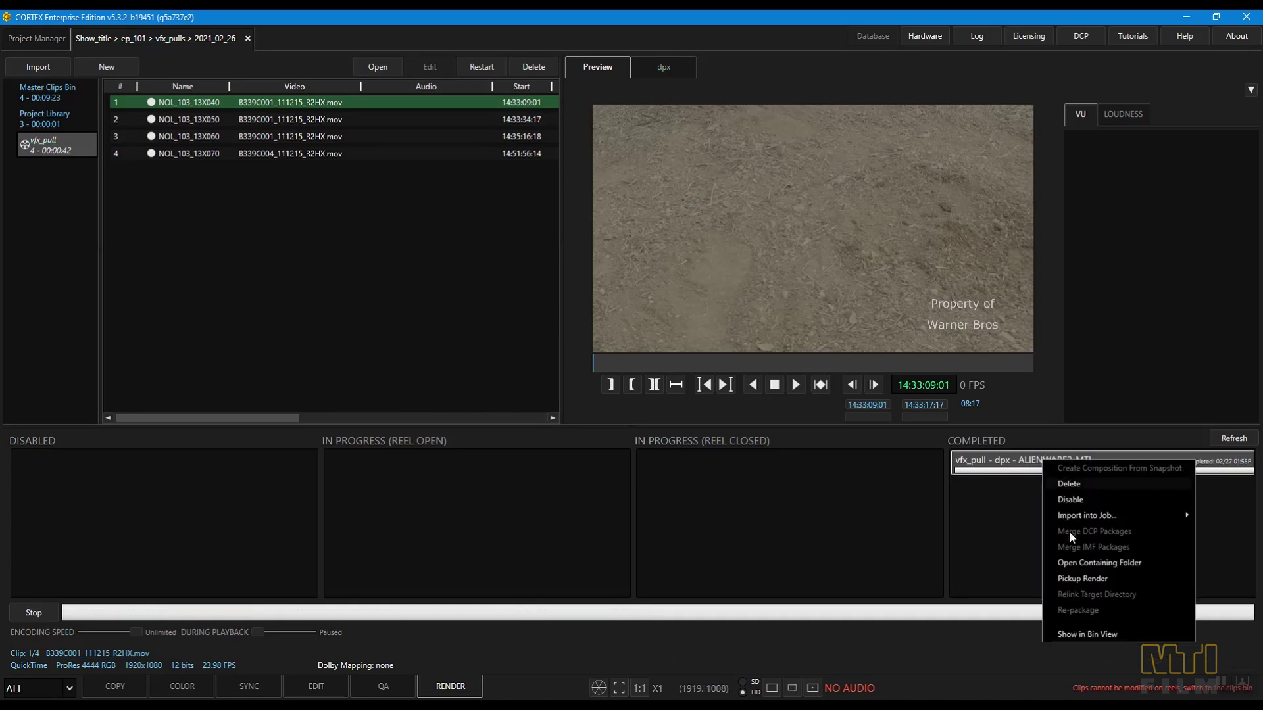
left_click(1077, 563)
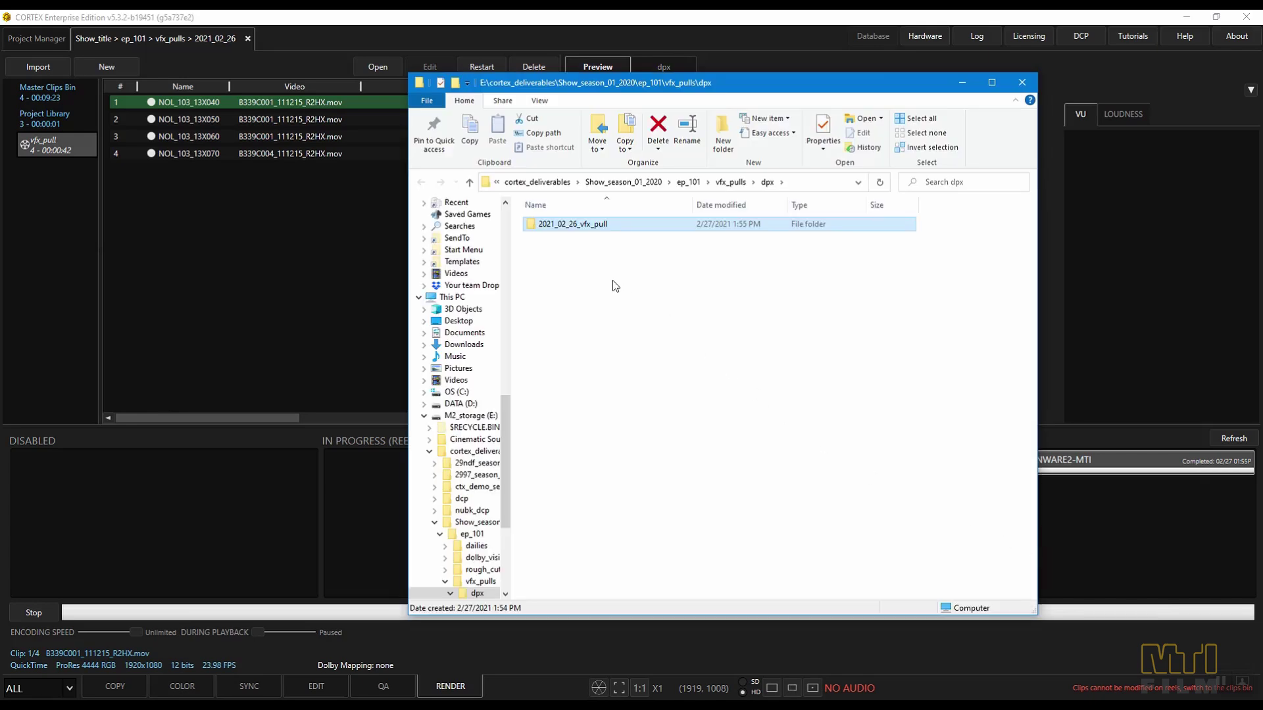
double_click(579, 224)
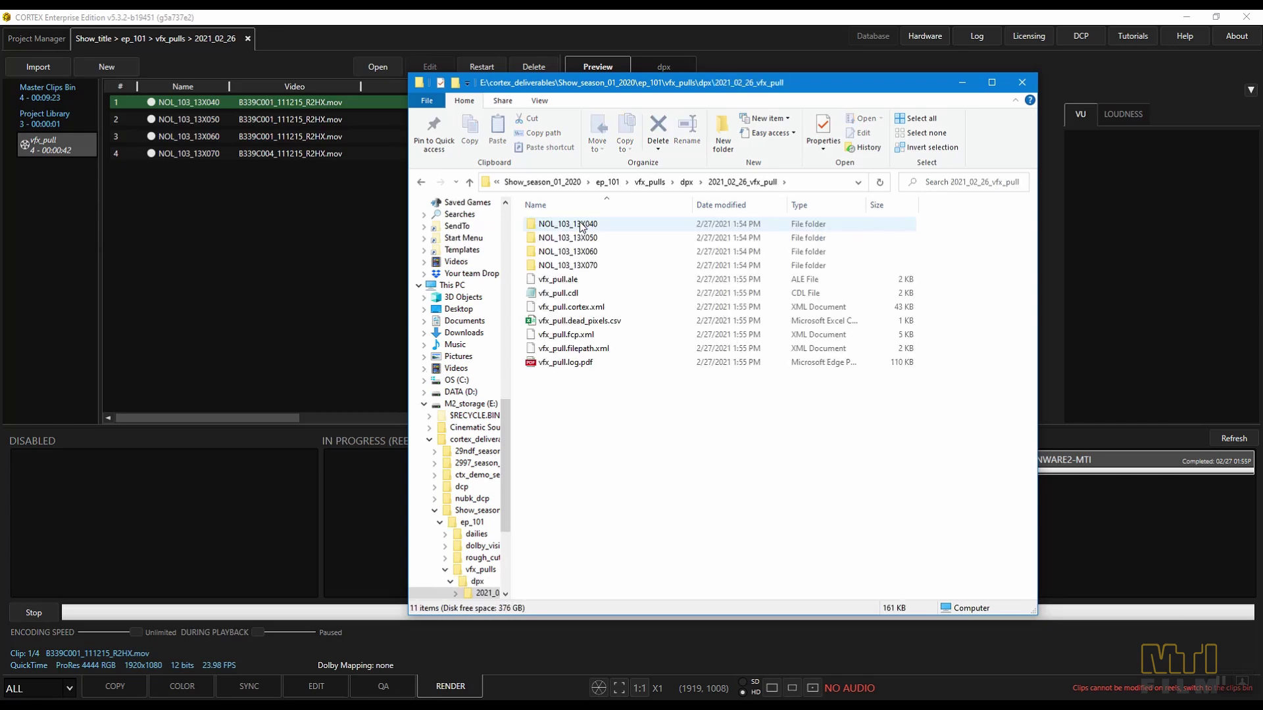
left_click(1013, 84)
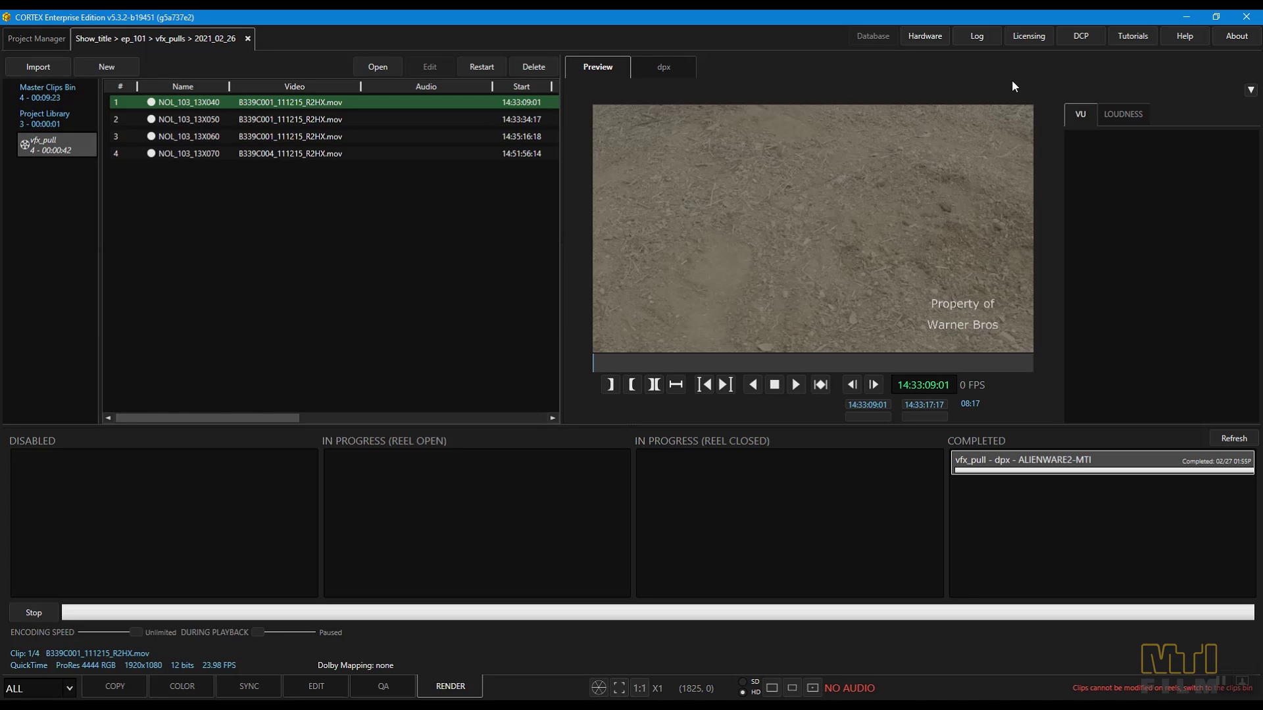